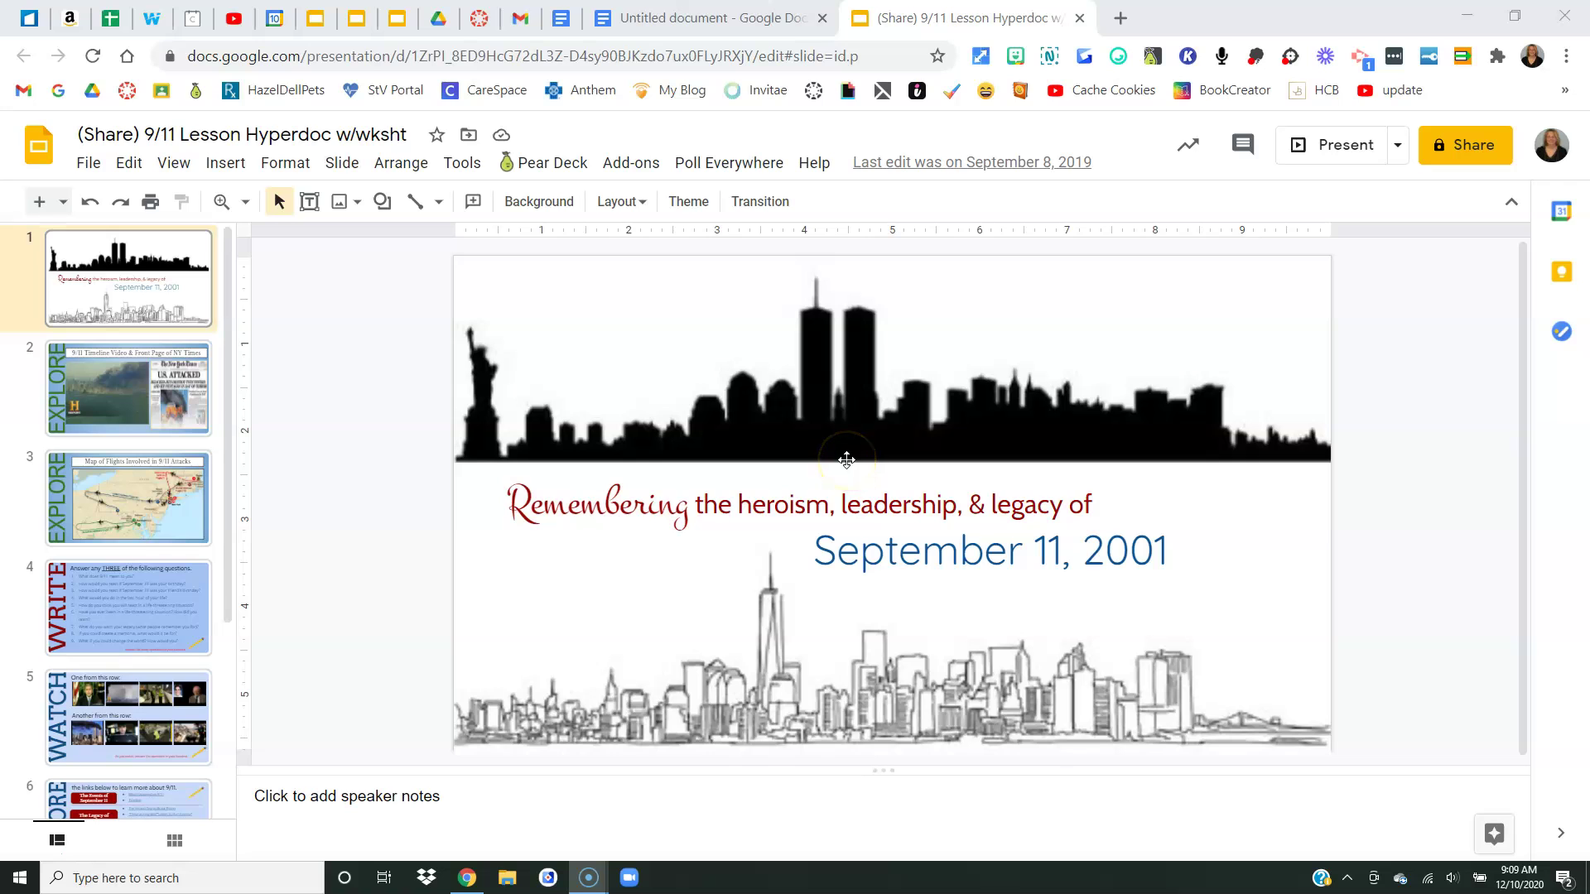
- Set link sharing to 'Anyone with the link' as Viewer and copy the presentation link
click(1459, 148)
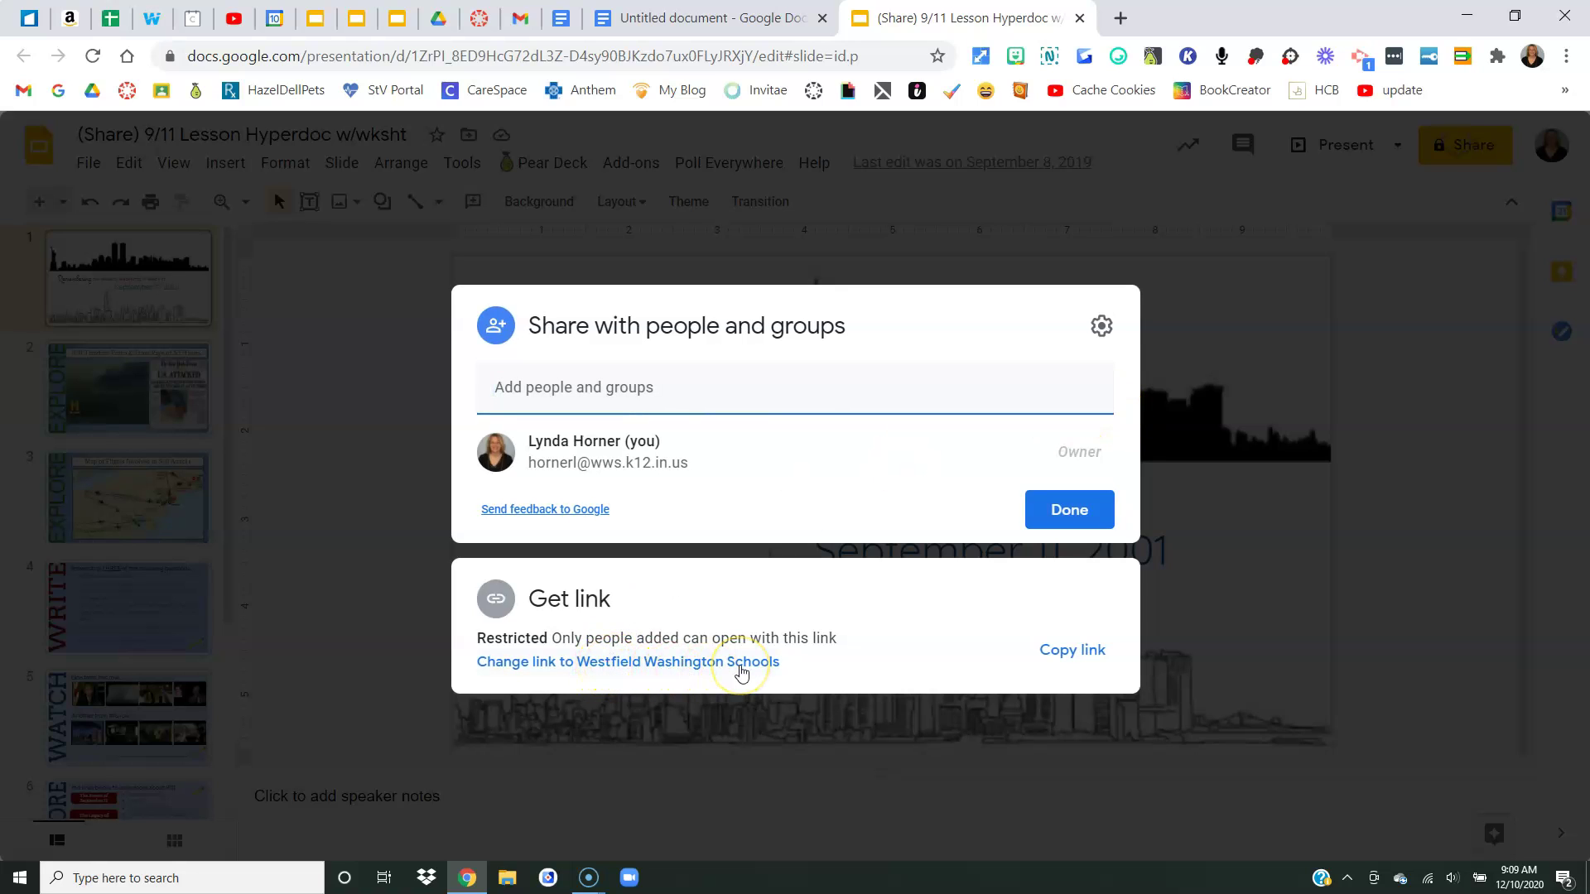
click(646, 663)
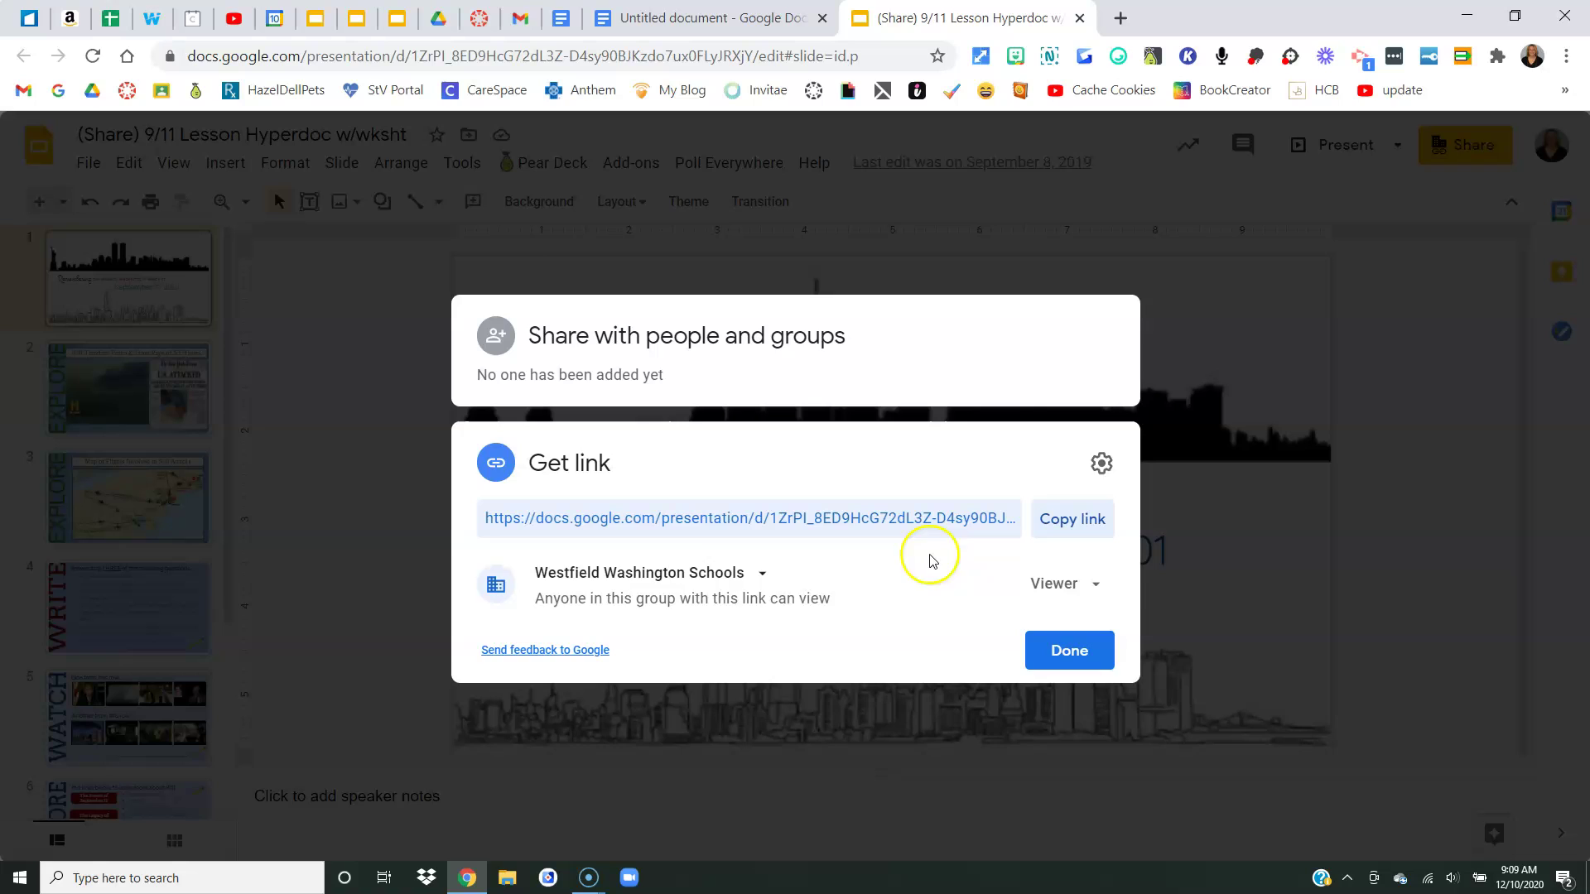
click(764, 577)
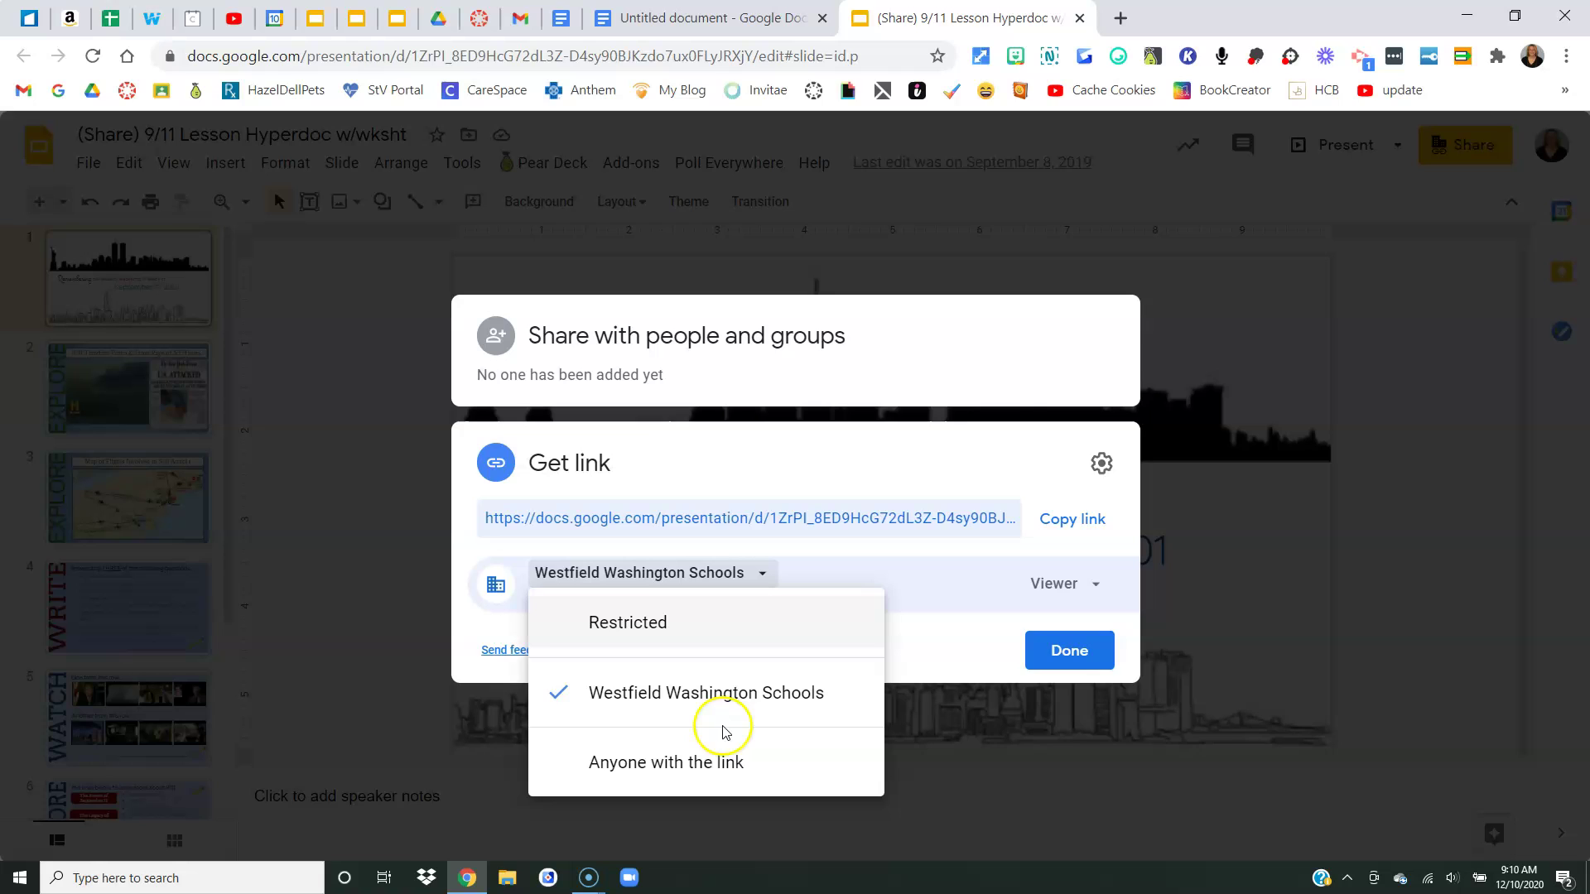
click(741, 780)
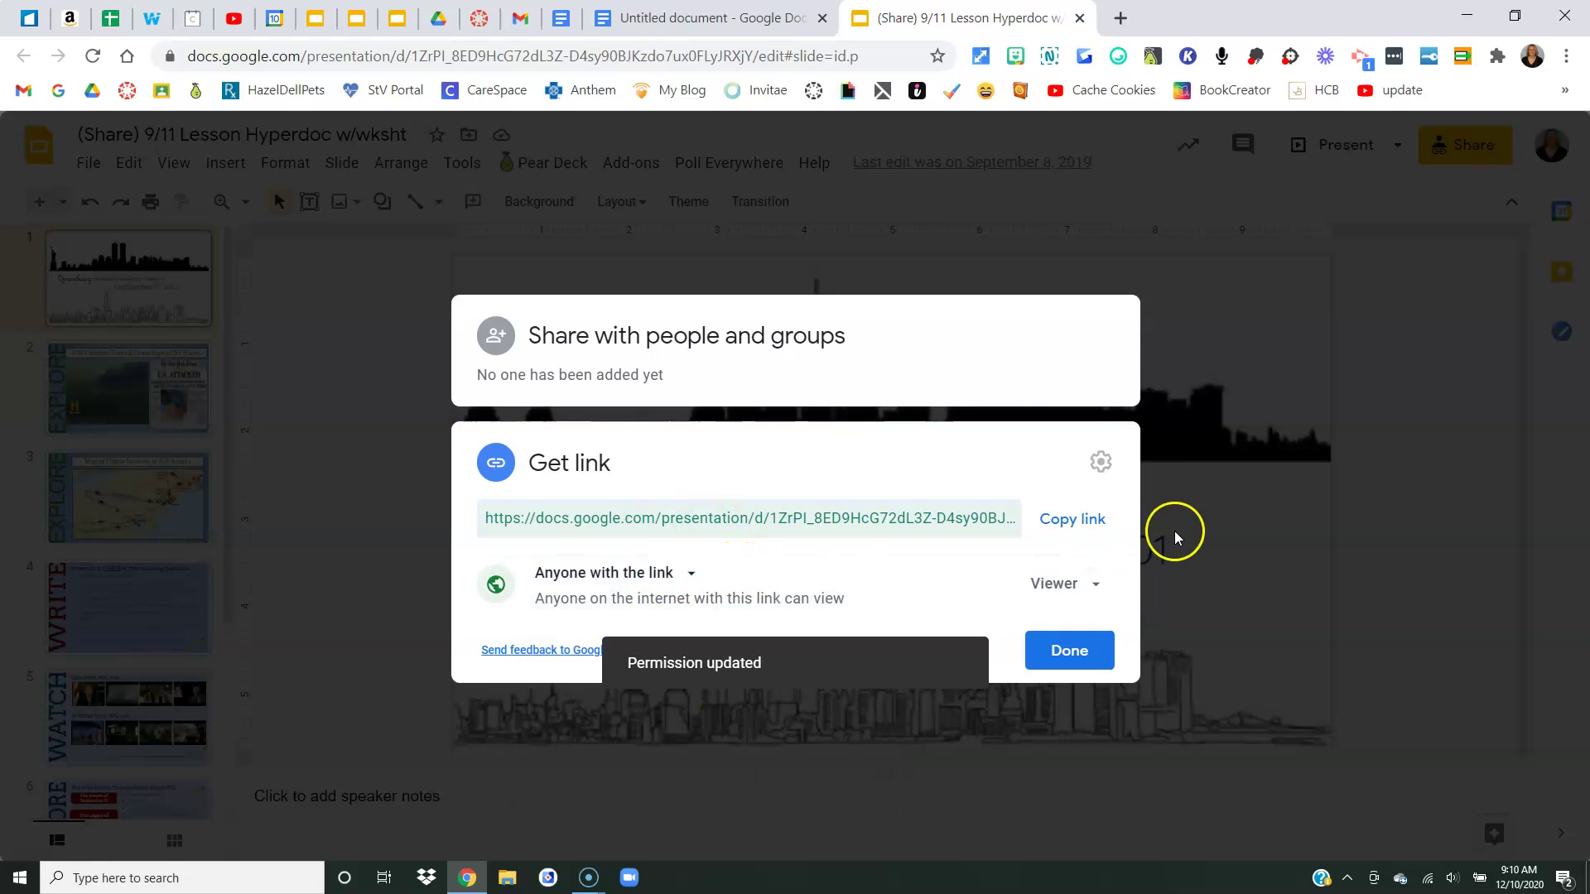
click(1078, 521)
click(933, 509)
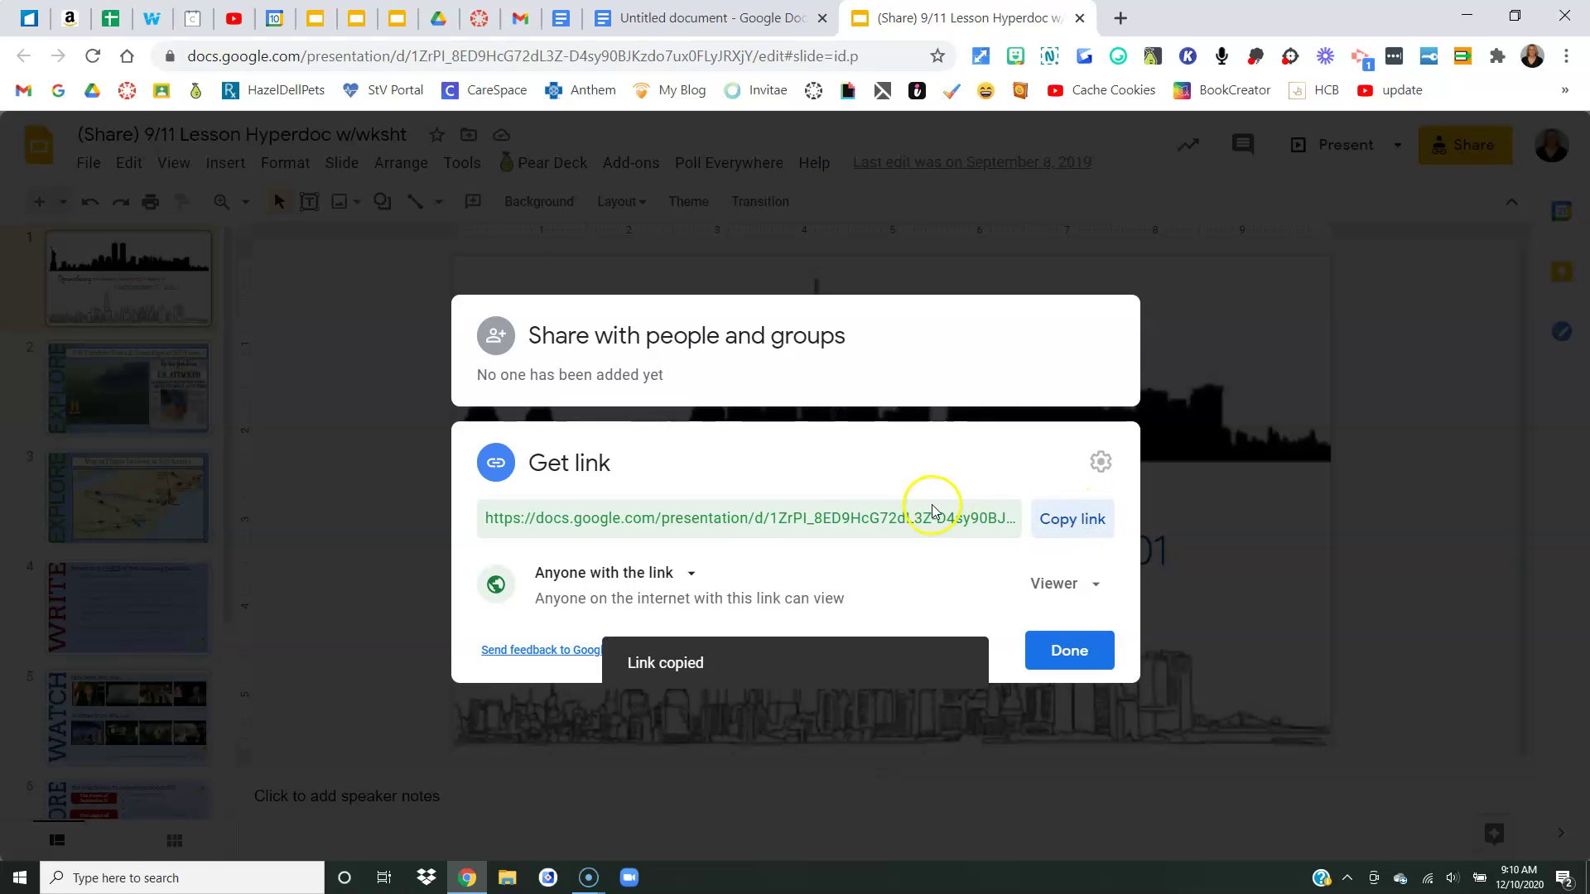
click(1070, 650)
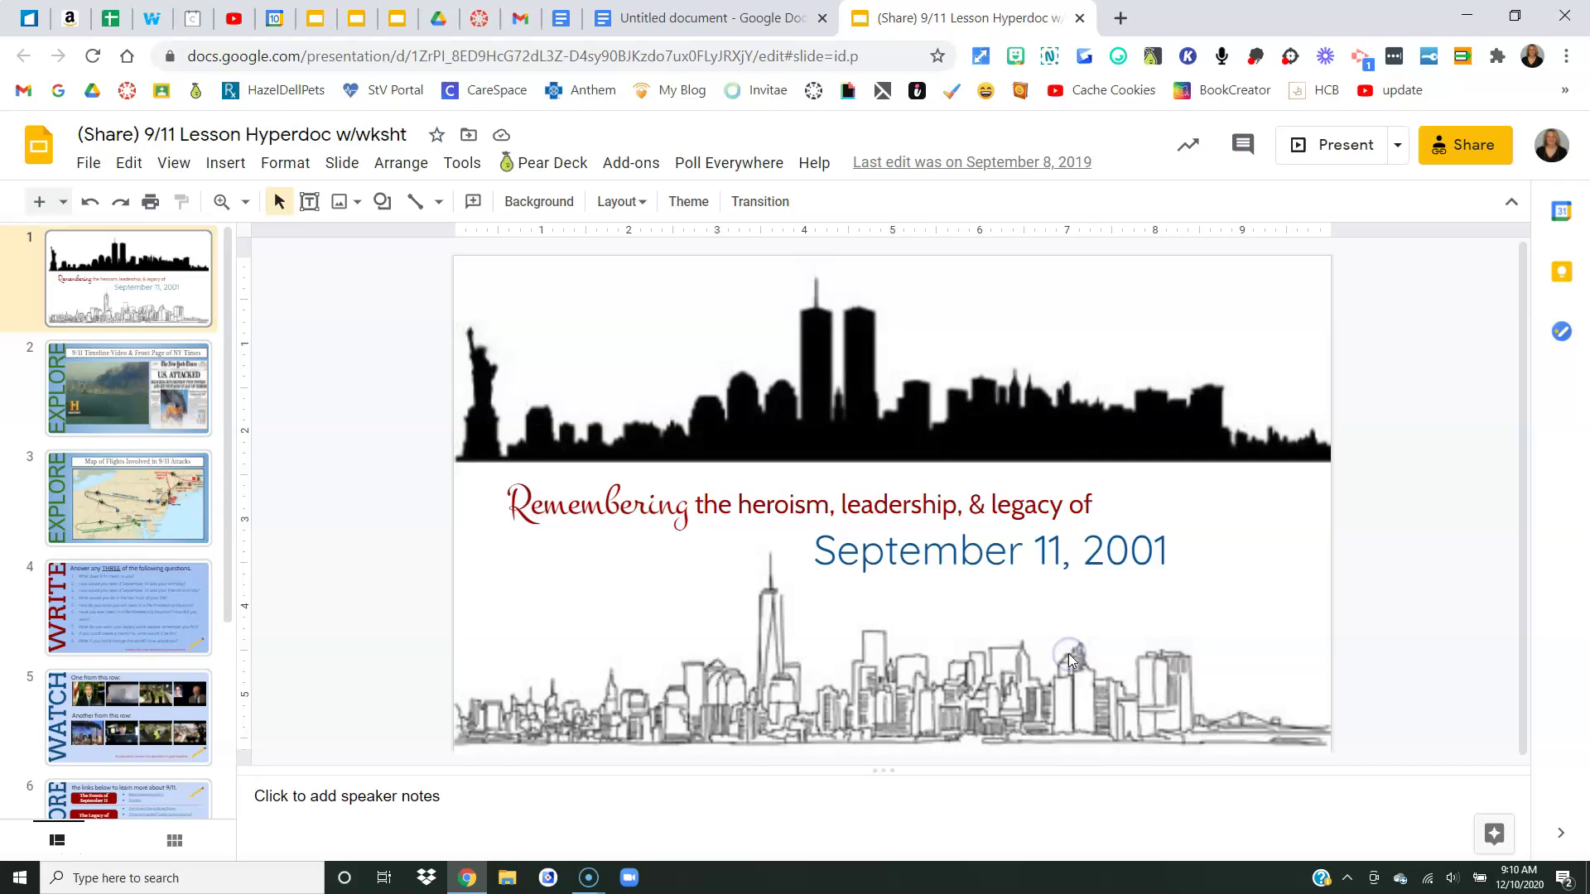
- Paste the presentation link into the Doc, replacing its 'edit?usp=sharing' ending with 'present'
click(691, 18)
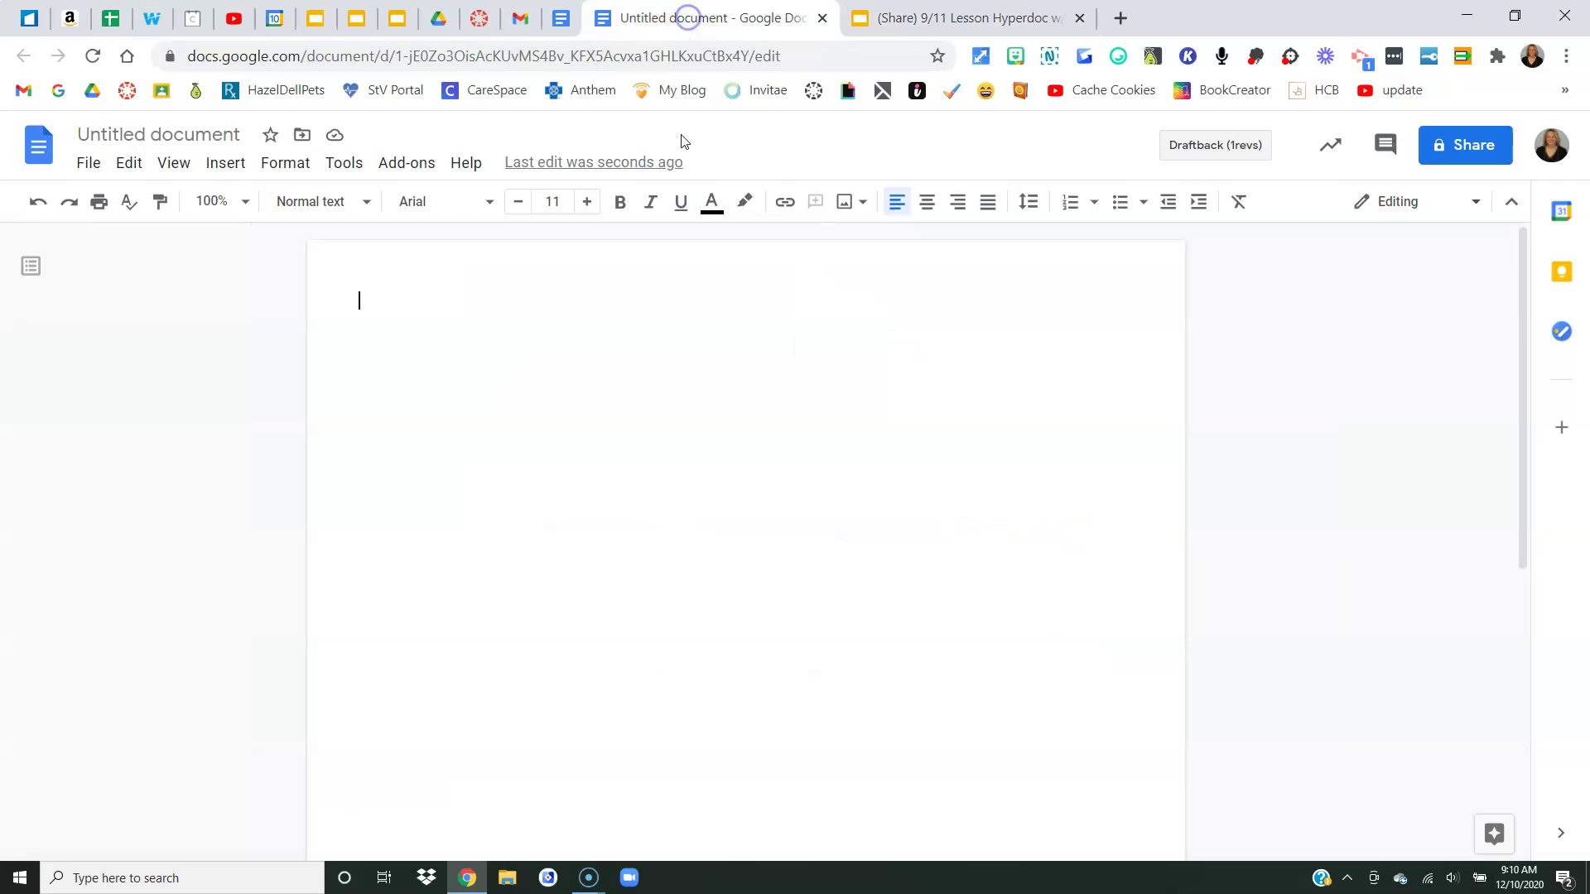
click(668, 417)
key(ctrl+v)
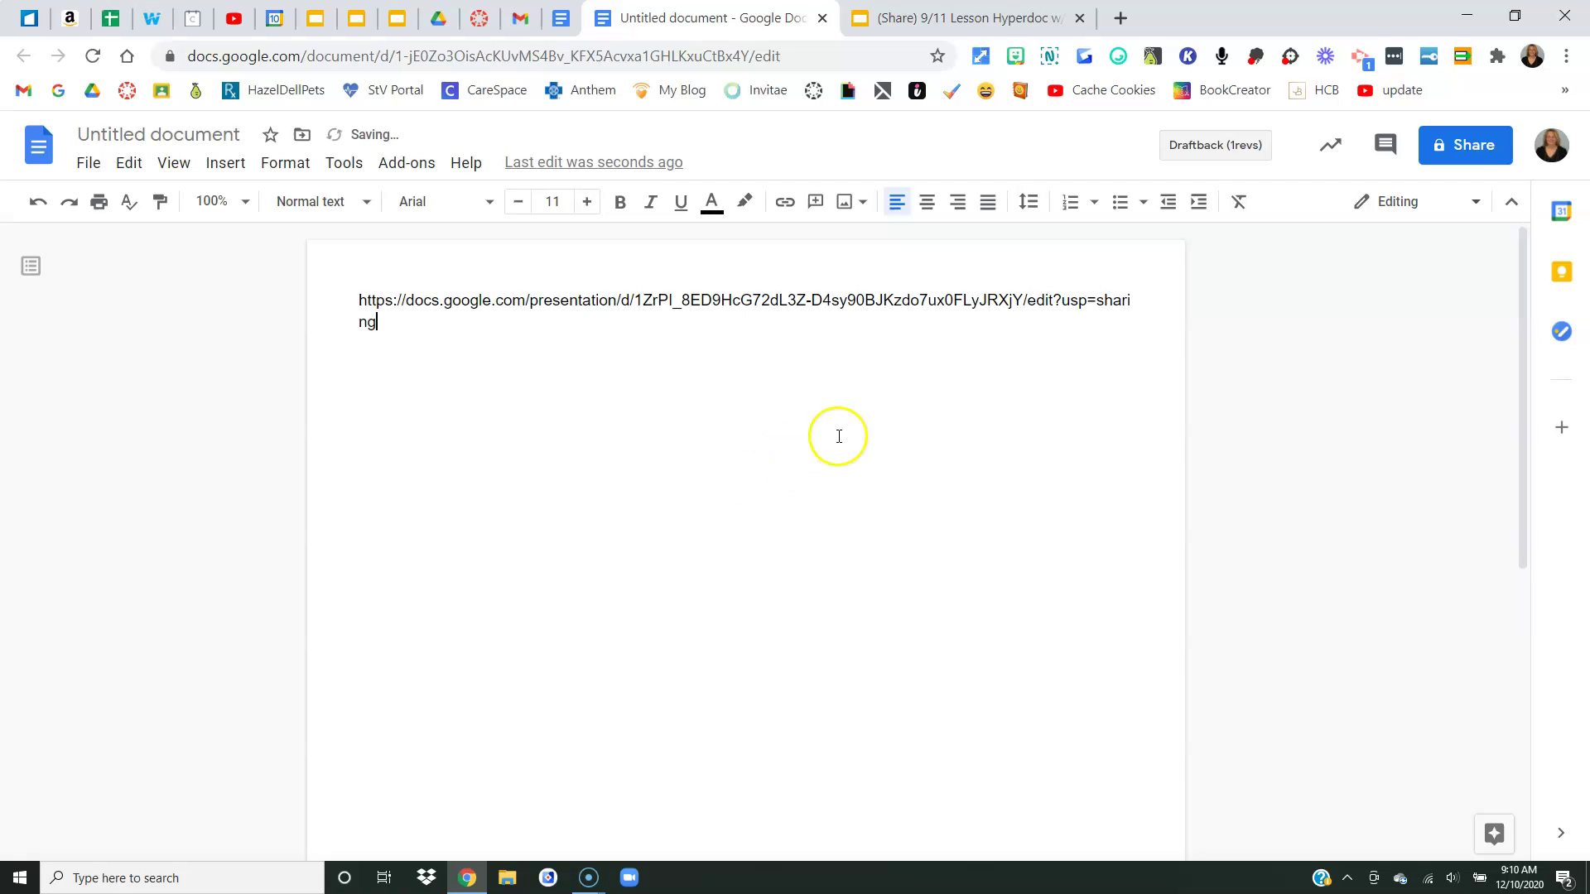
double_click(1038, 302)
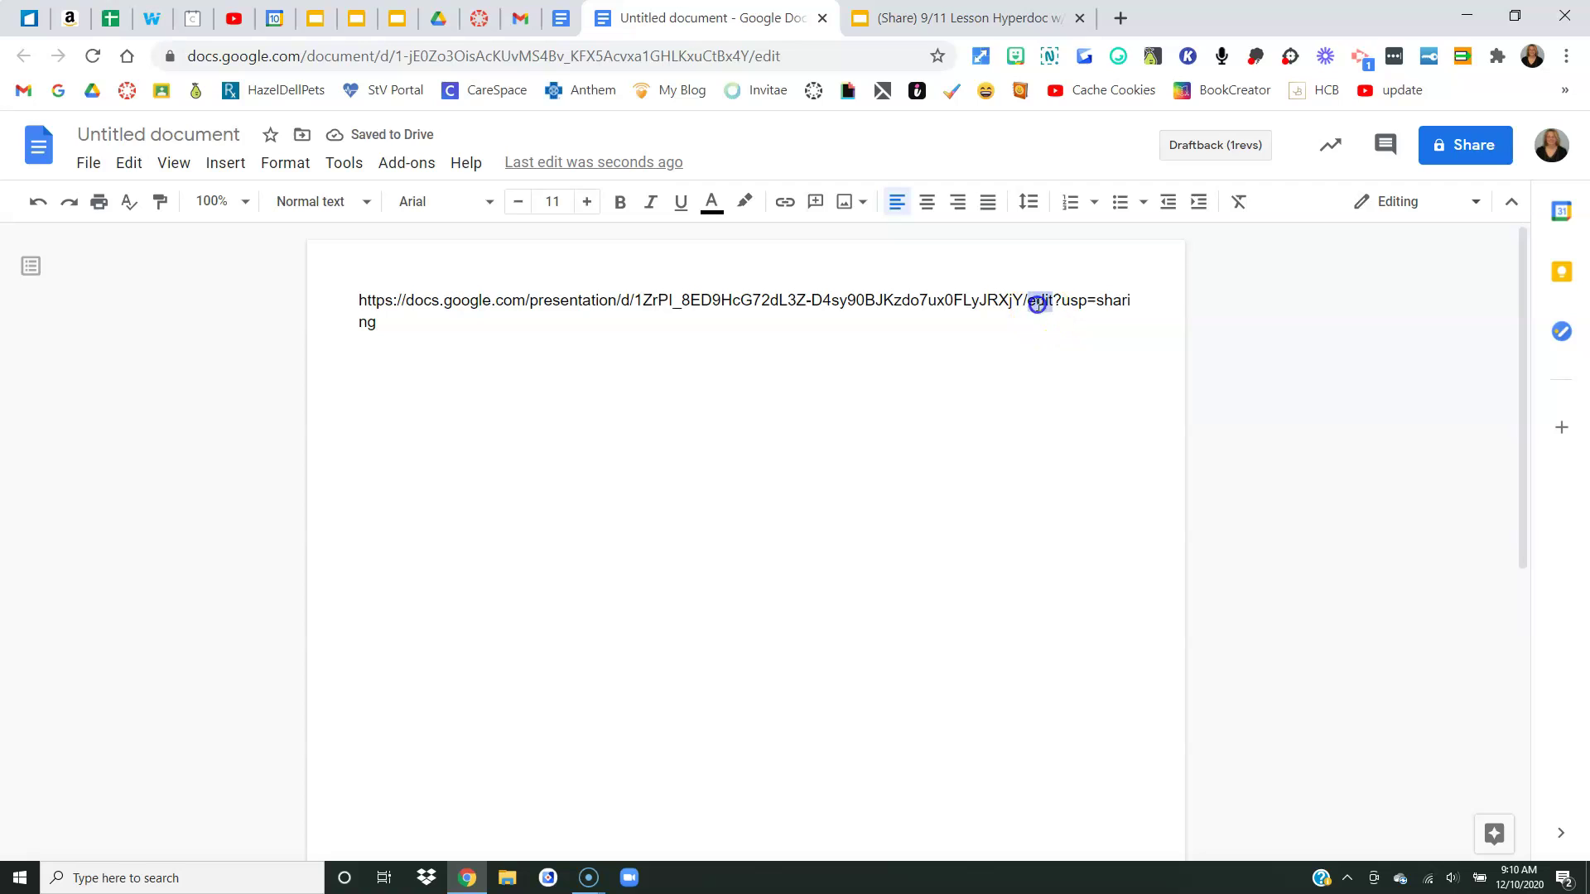
click(1035, 459)
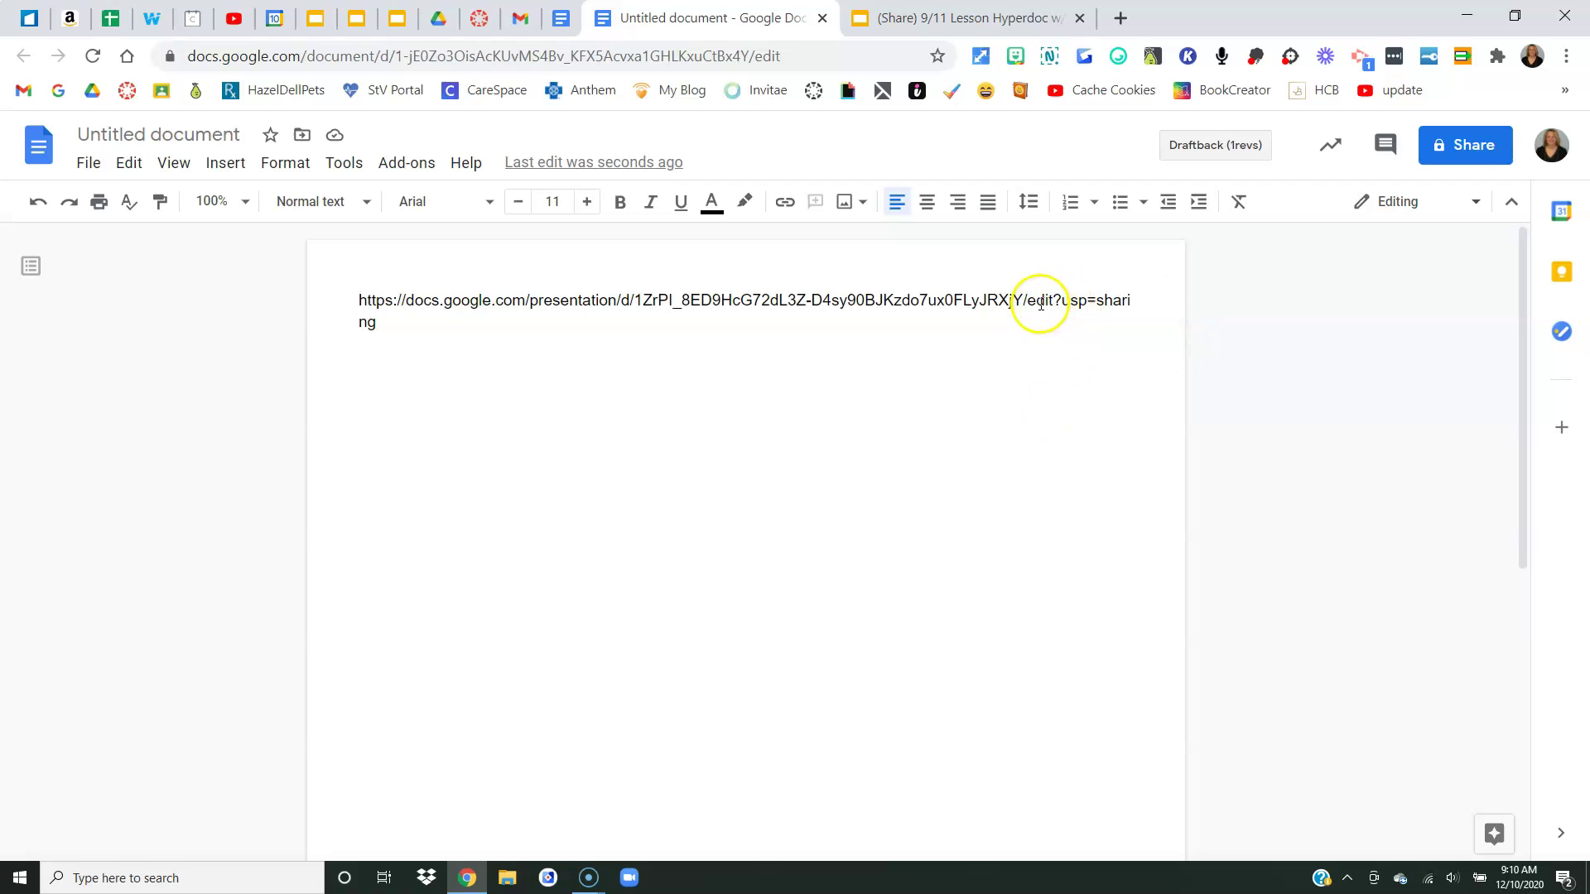
double_click(1040, 303)
drag(1041, 305, 1067, 324)
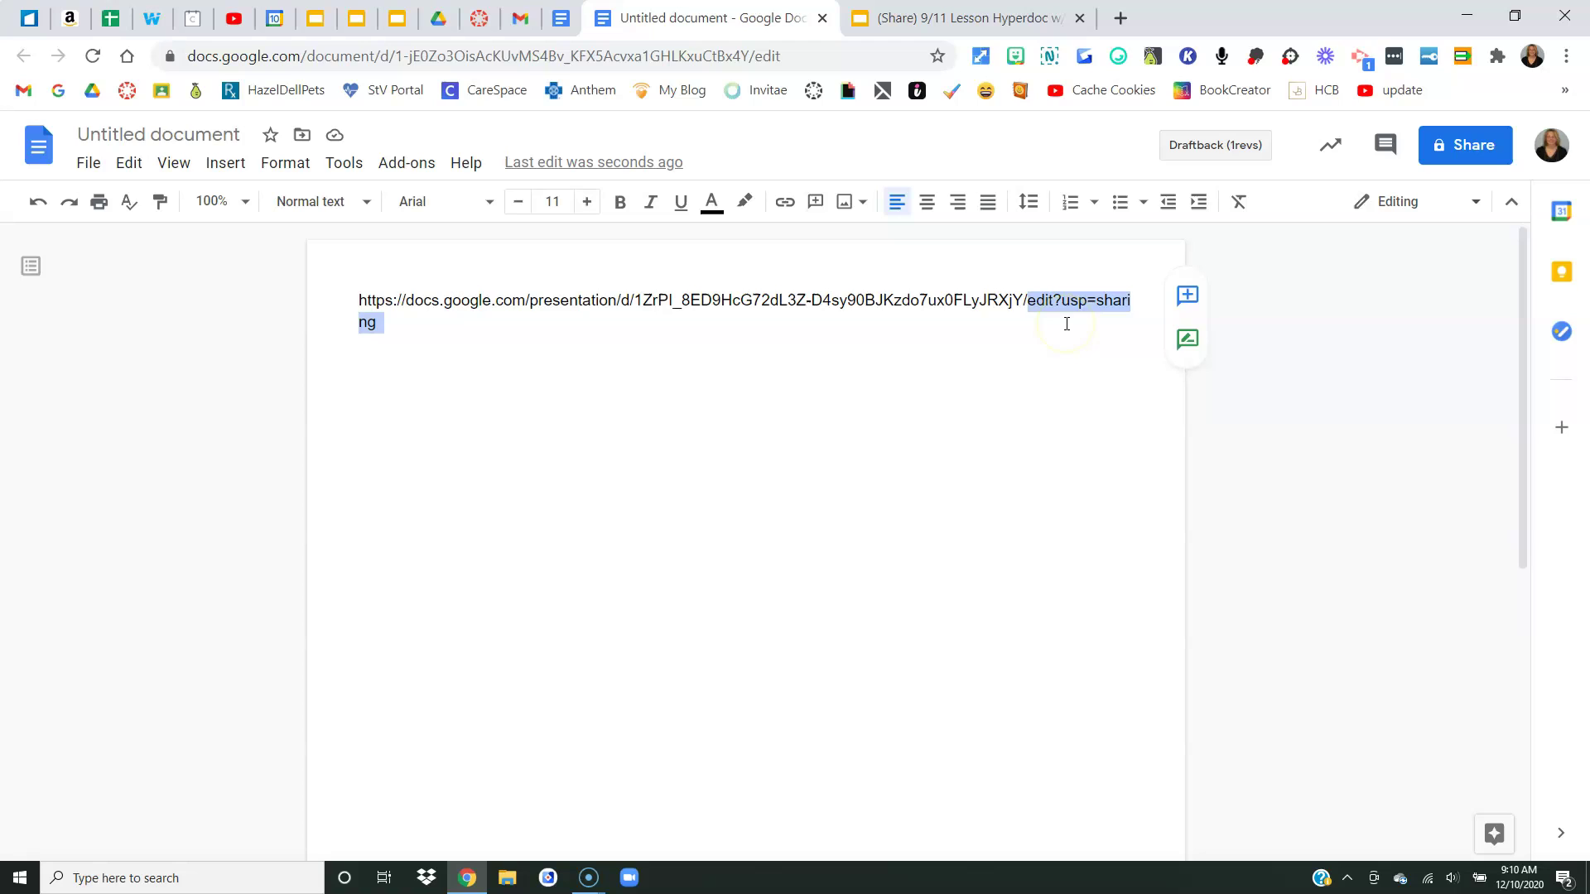
key(BackSpace)
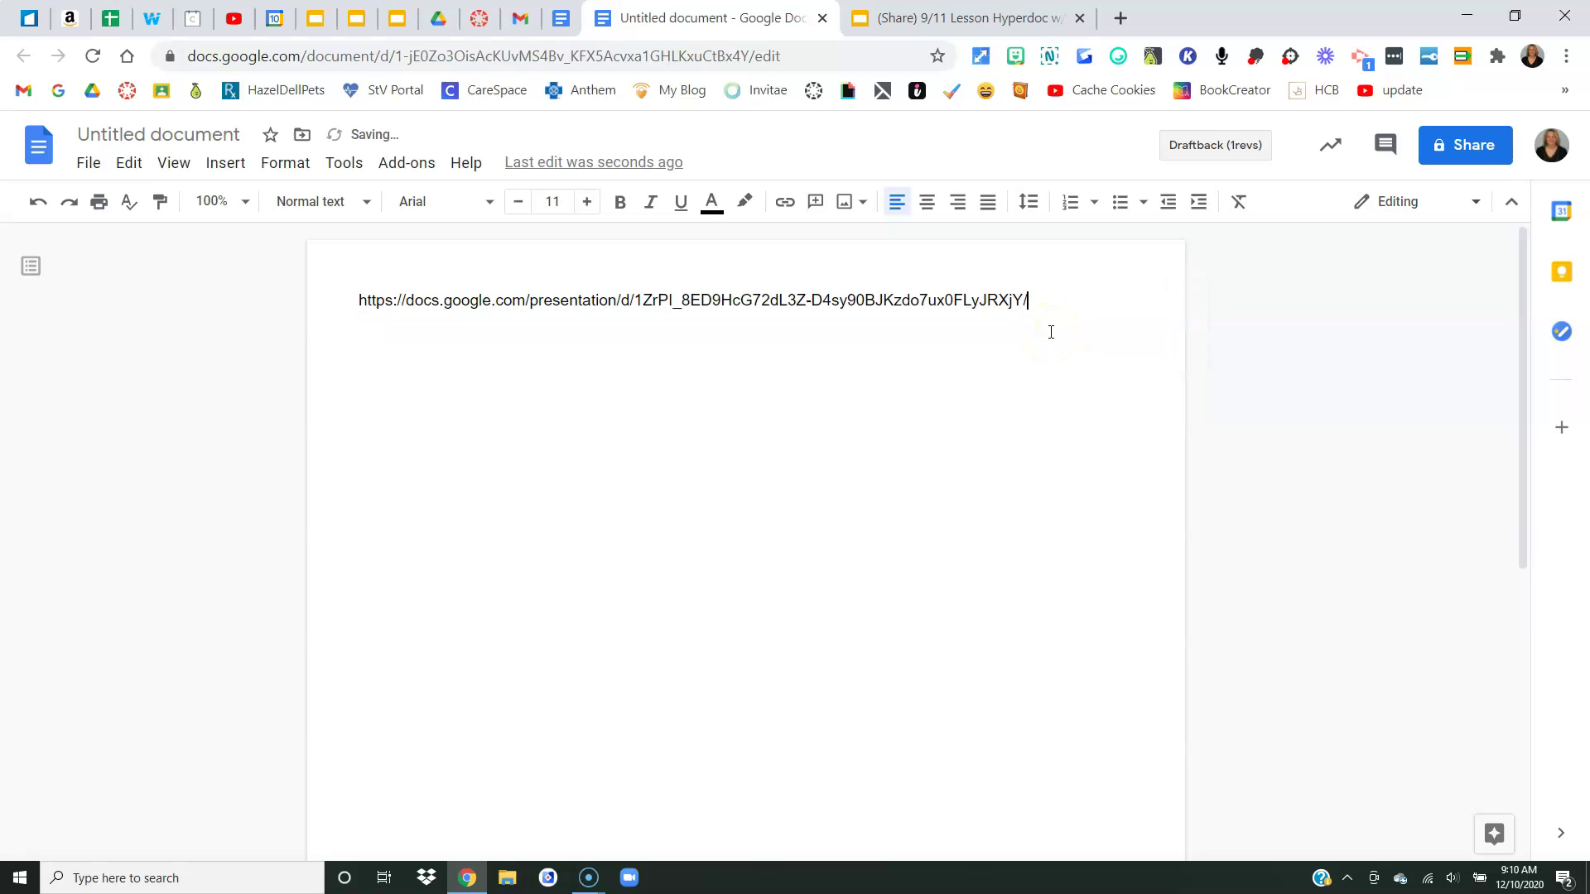
text(present)
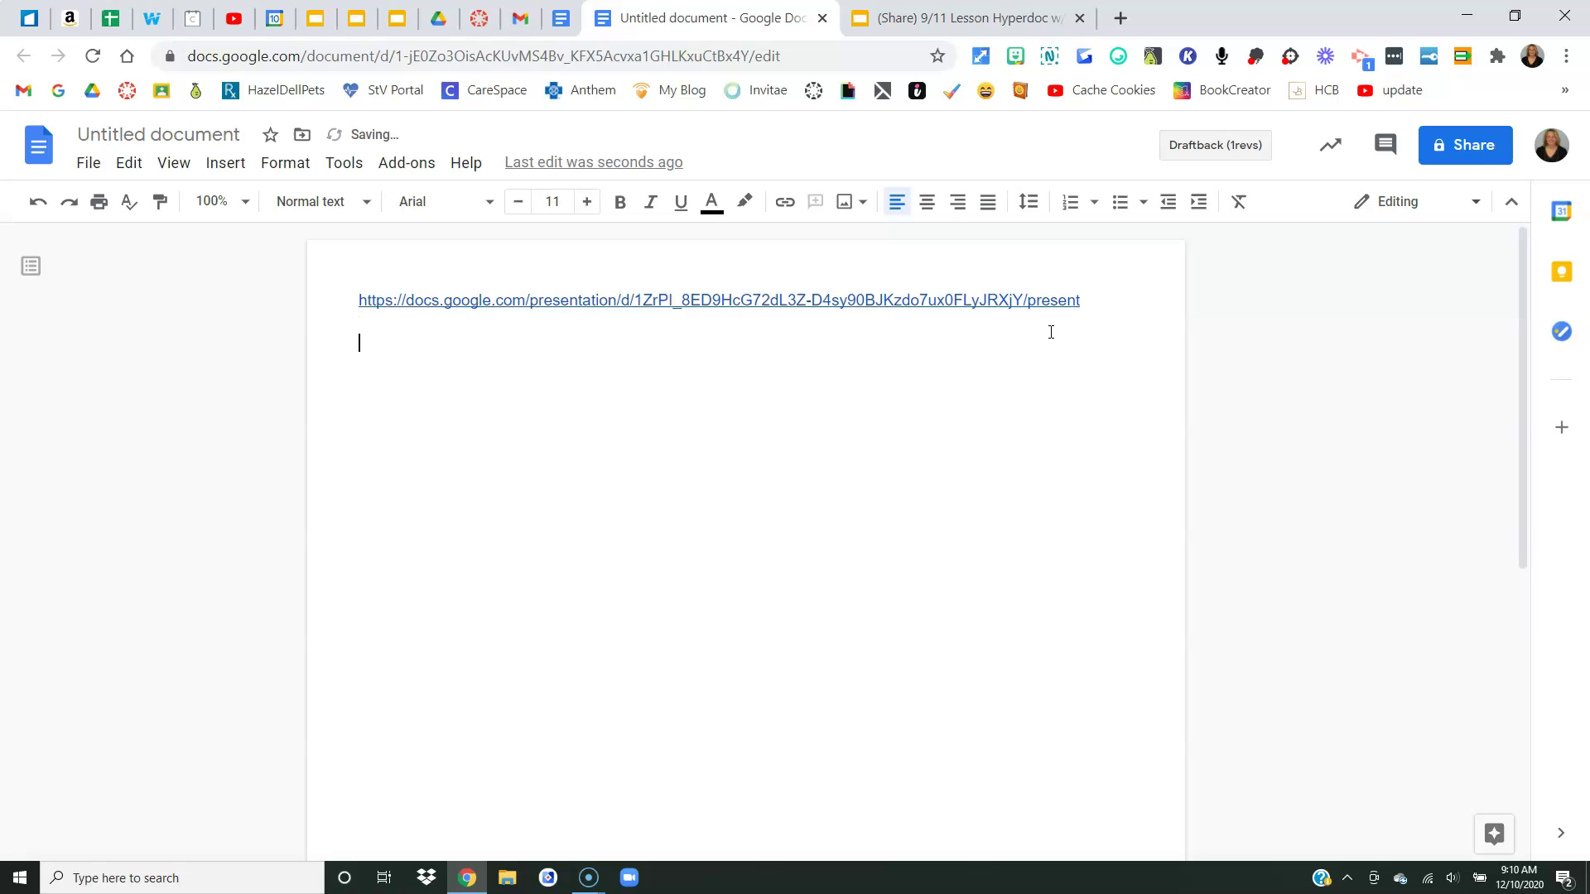
- On a new line, paste the link again and change its ending to 'preview'
key(Return)
key(Return)
key(ctrl+v)
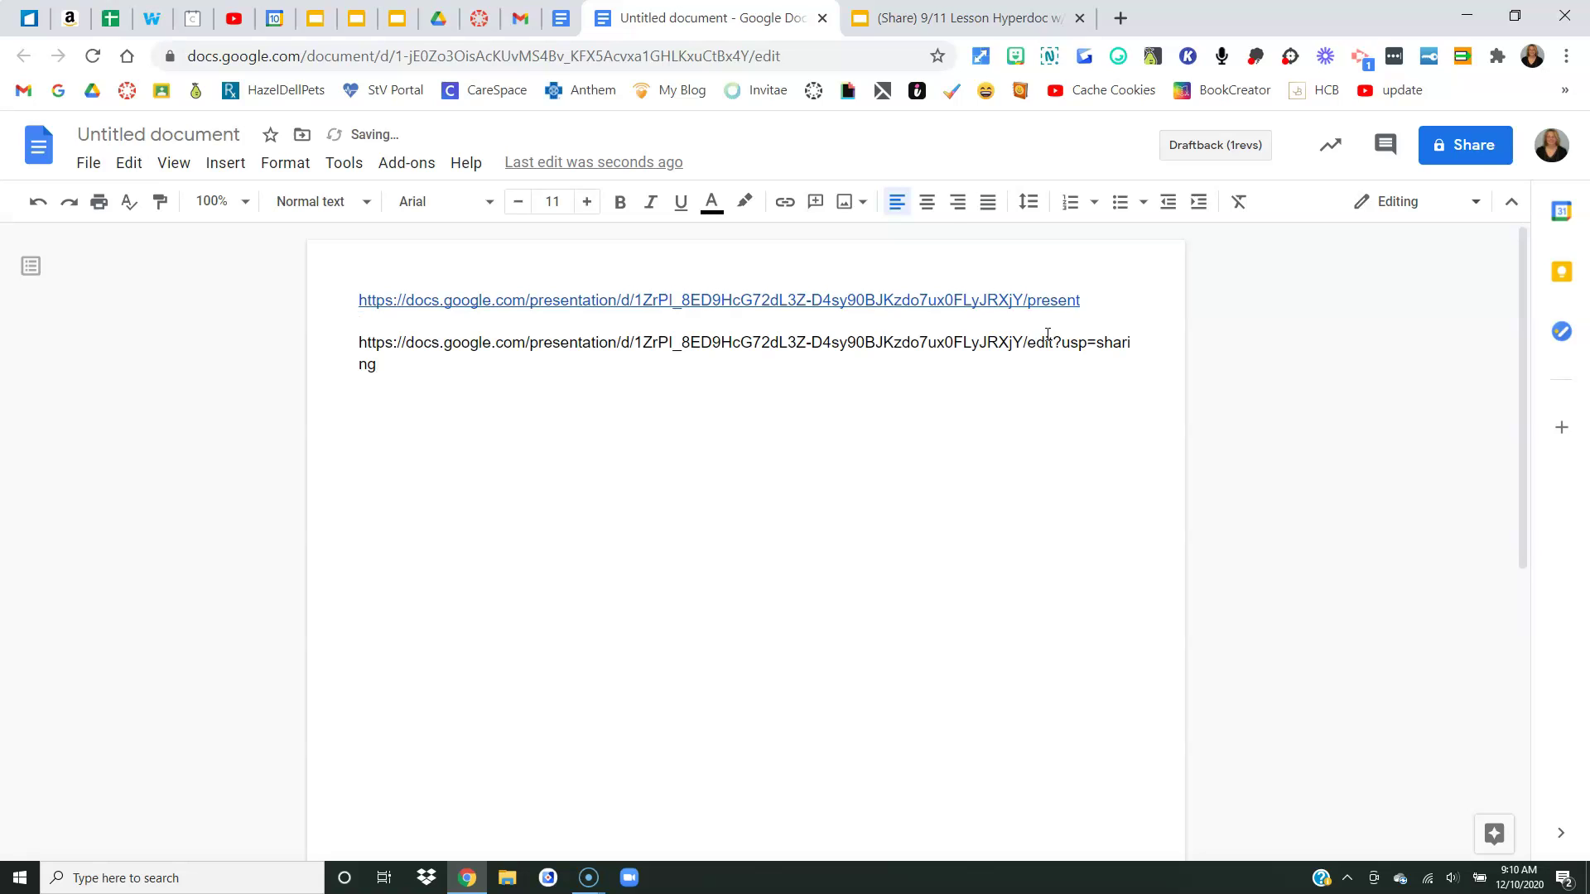
double_click(1045, 342)
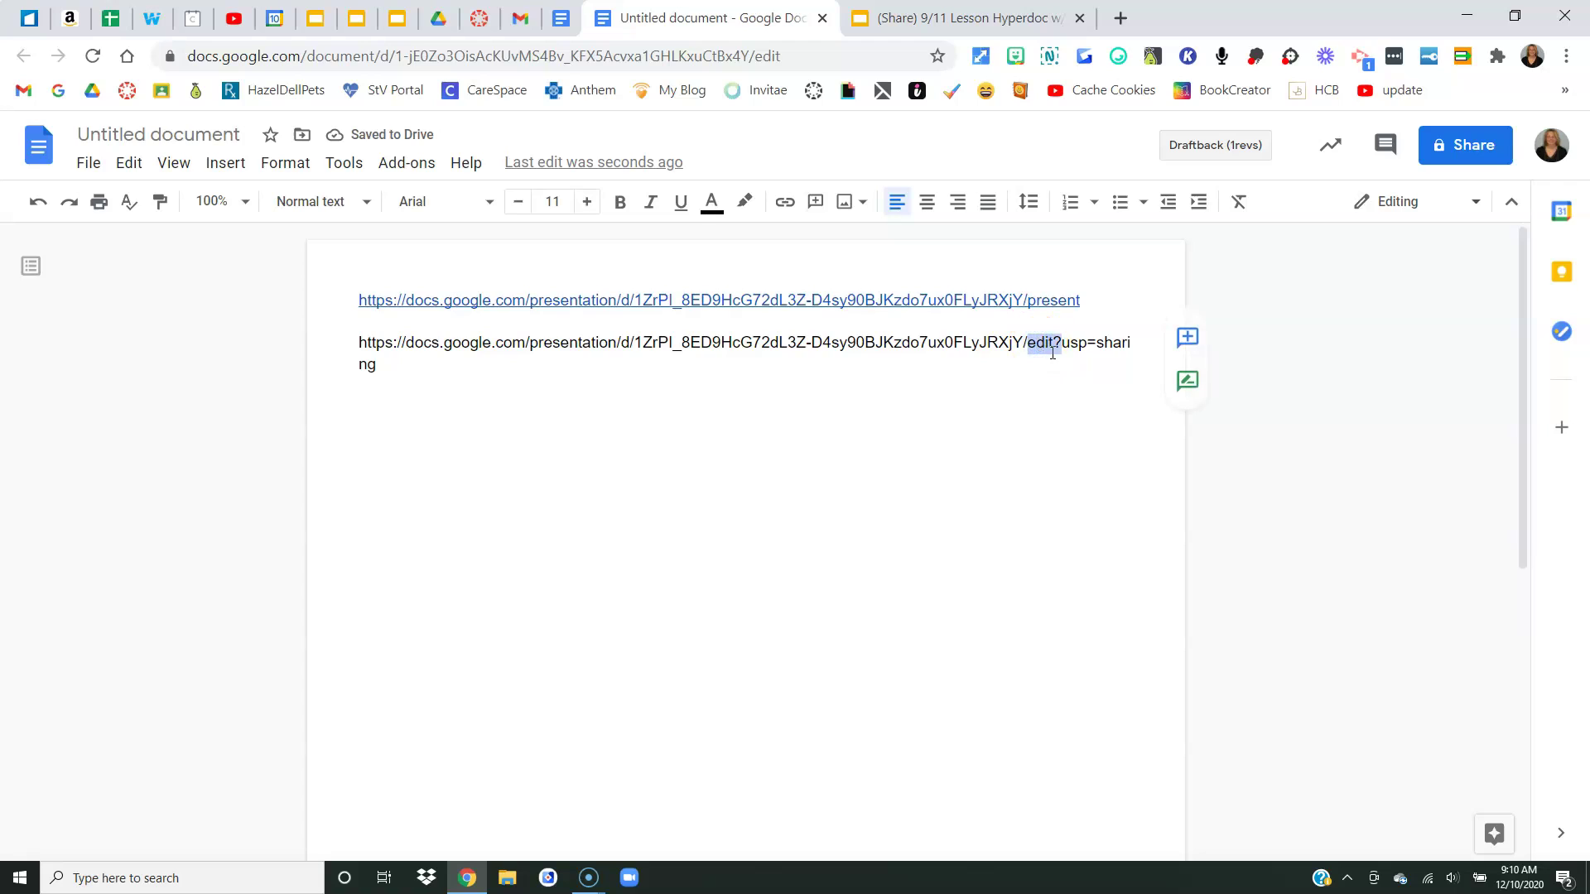
drag(1052, 353, 1051, 365)
key(BackSpace)
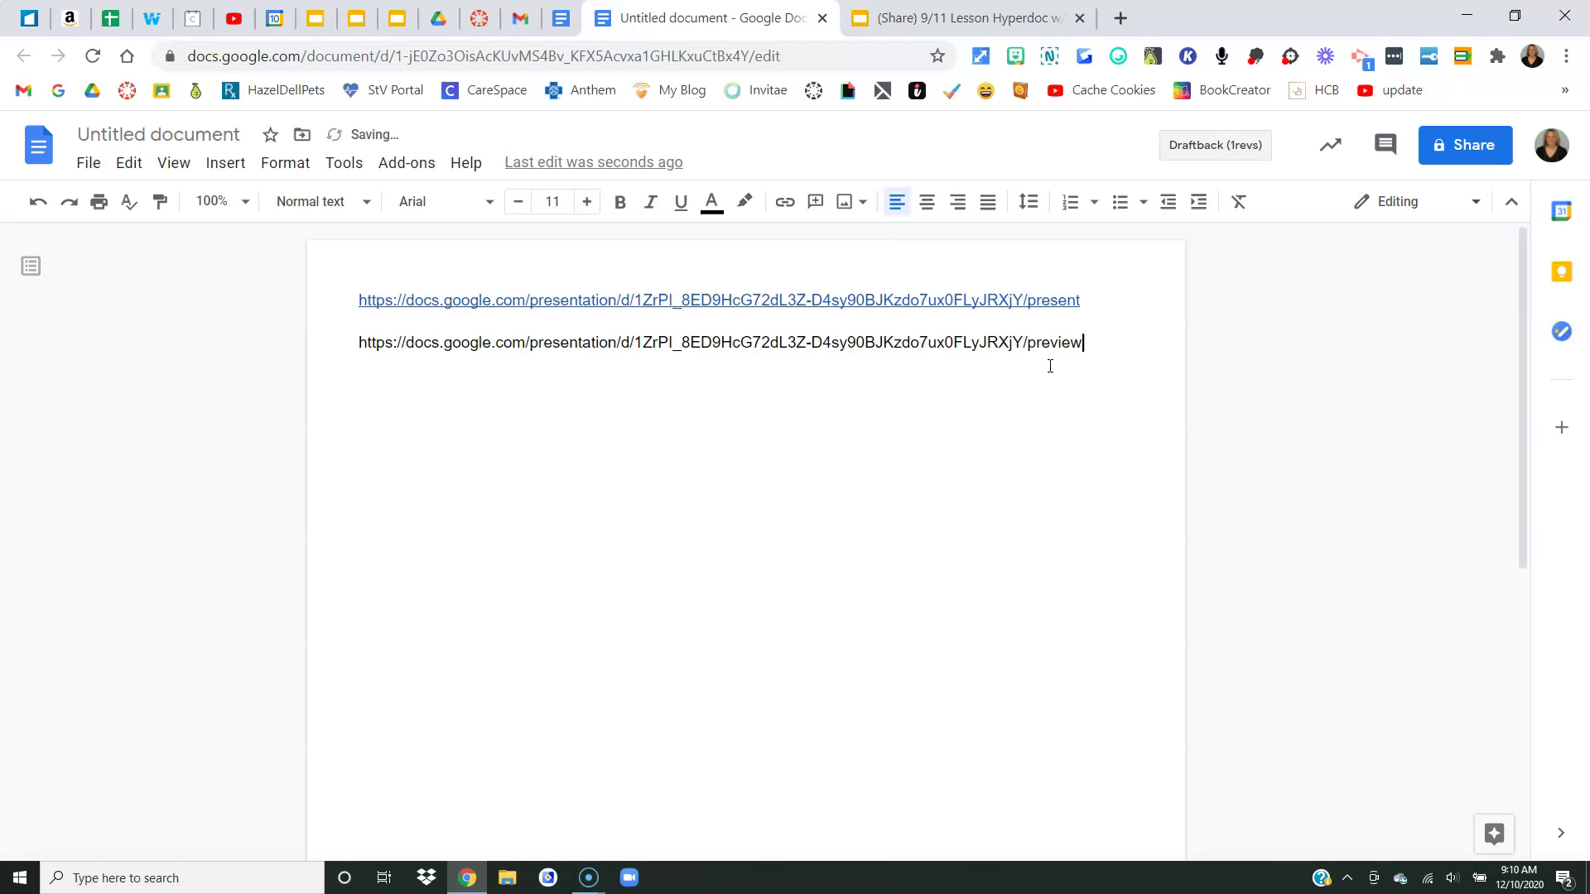
text(preview)
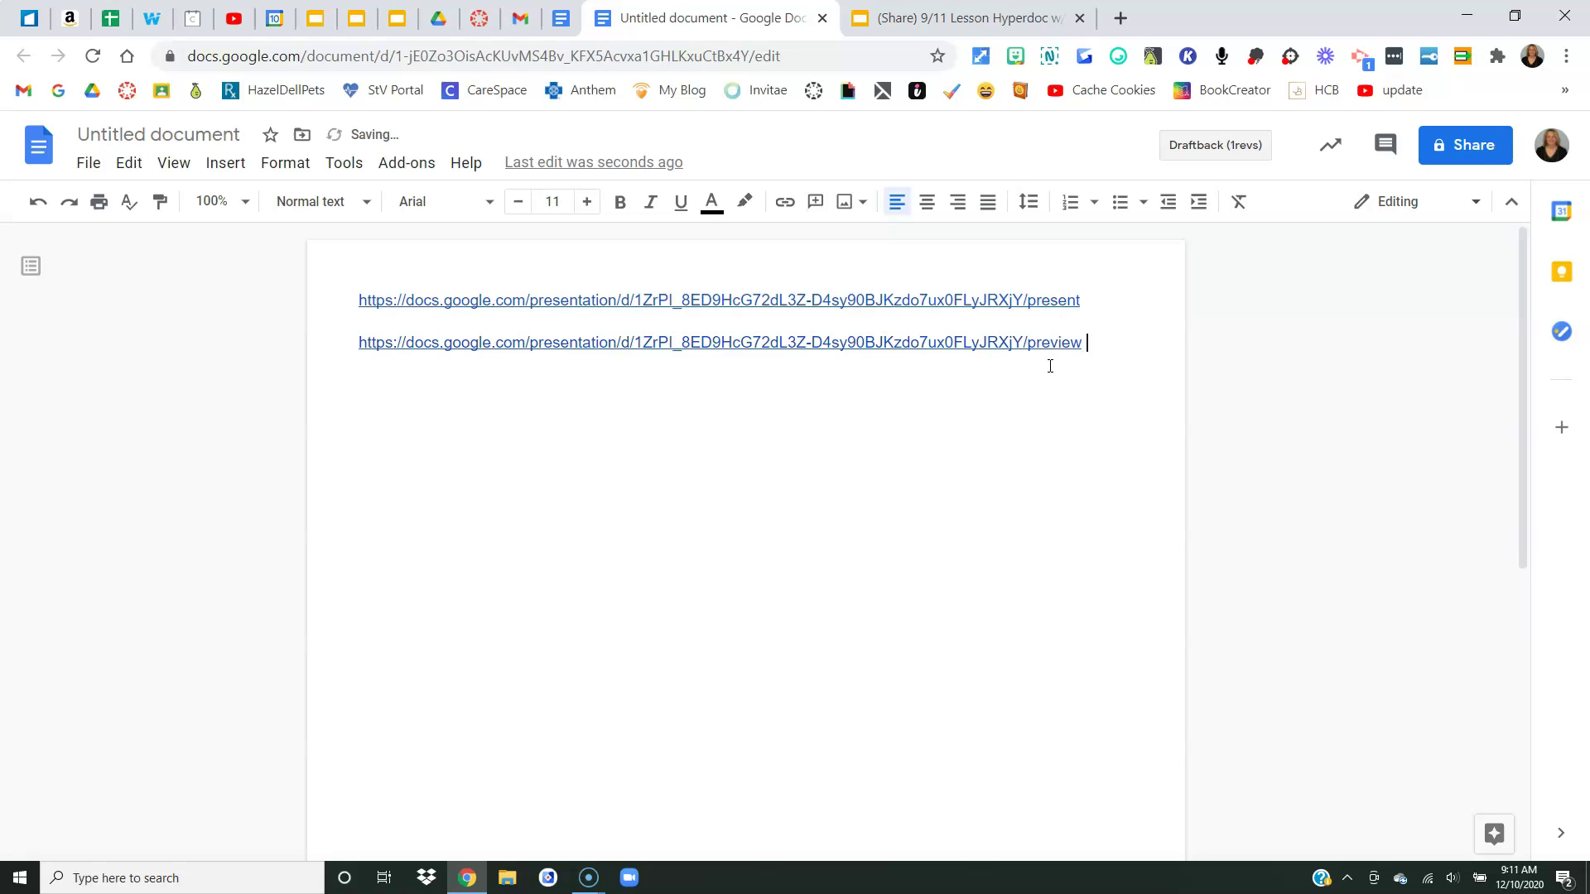
- Open the /present and /preview links from the Doc in new tabs
click(939, 301)
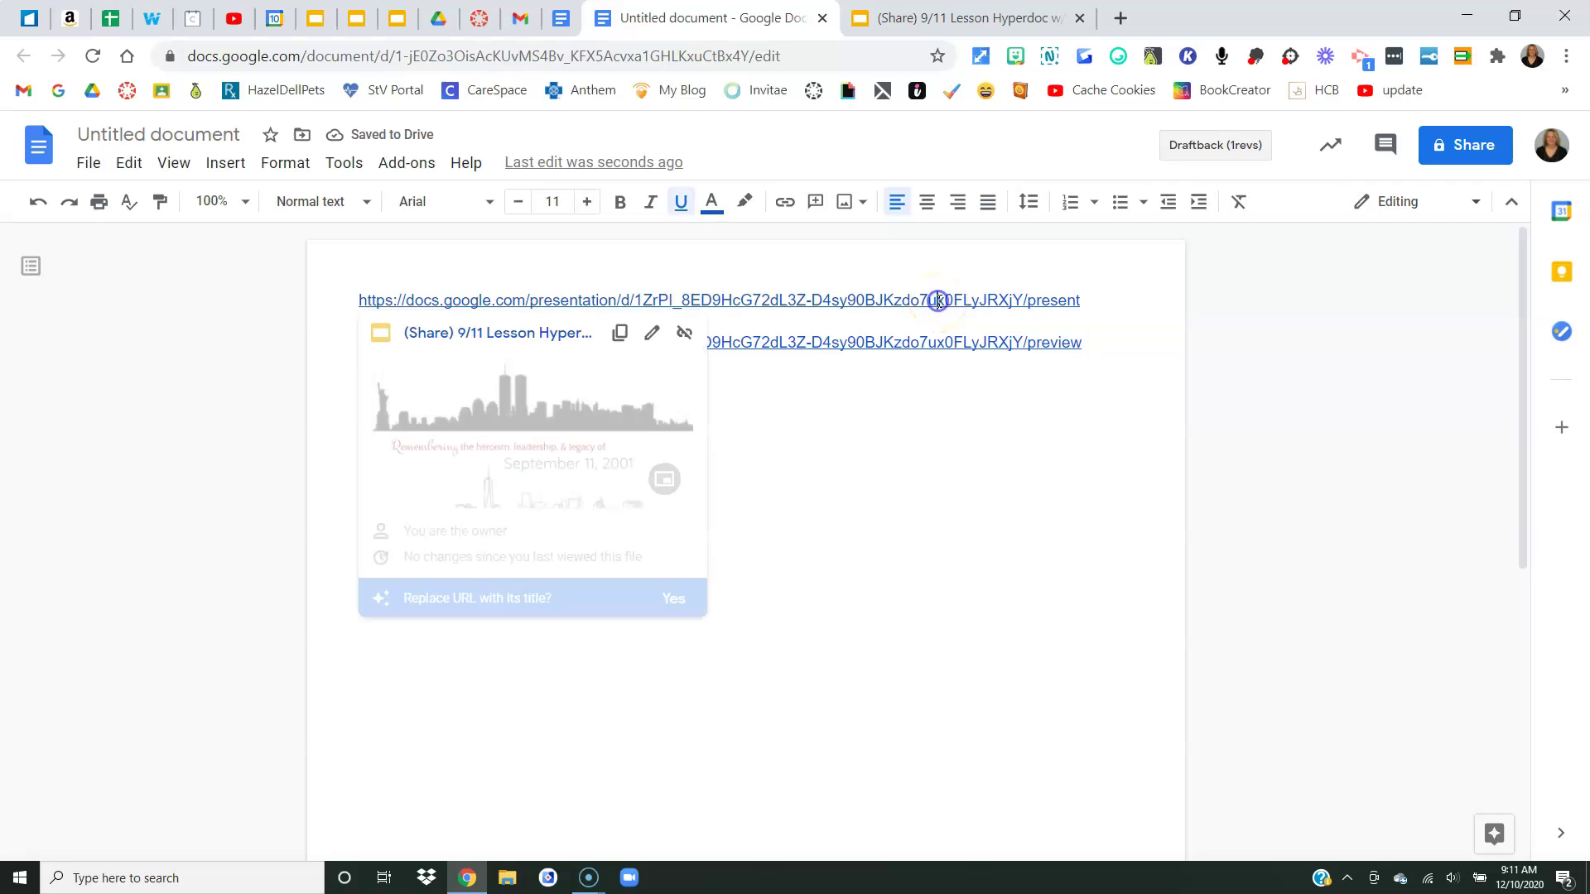
click(491, 339)
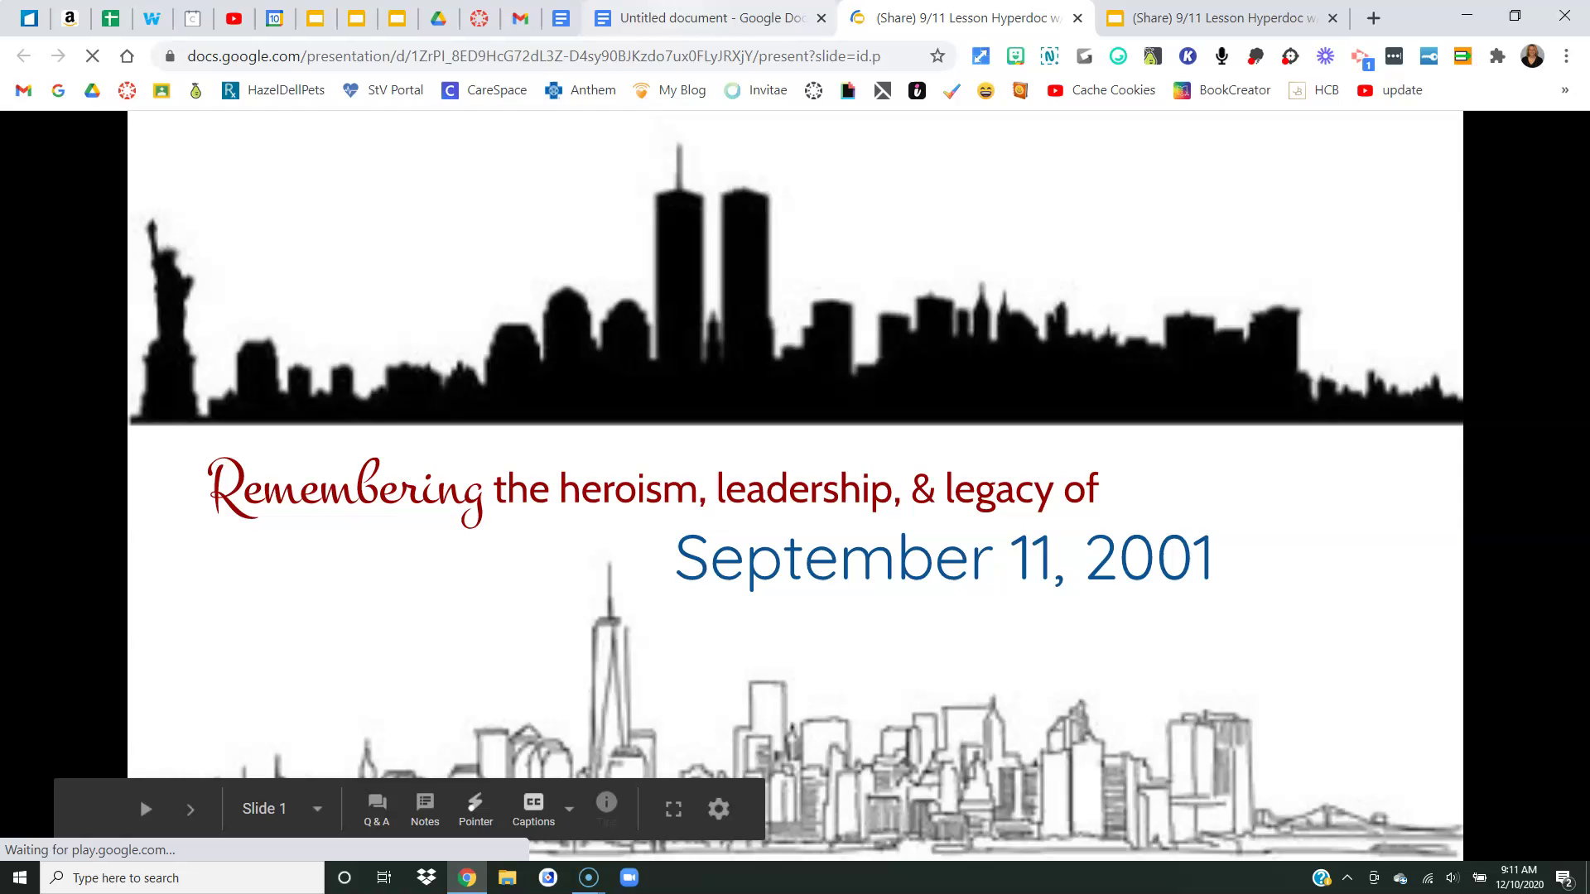
click(684, 18)
click(928, 342)
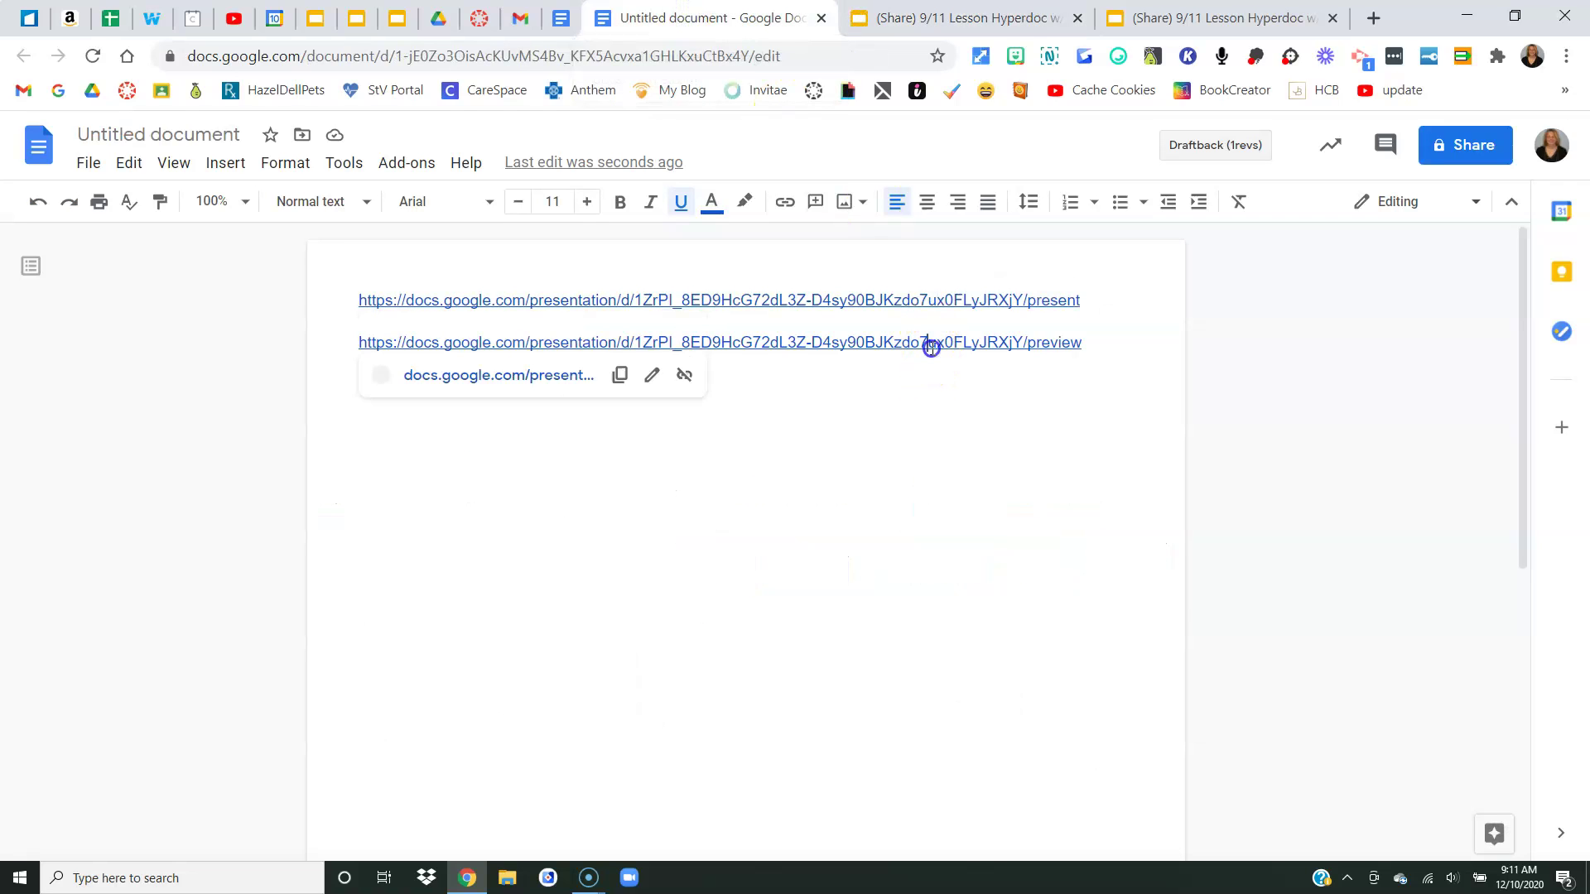
click(540, 375)
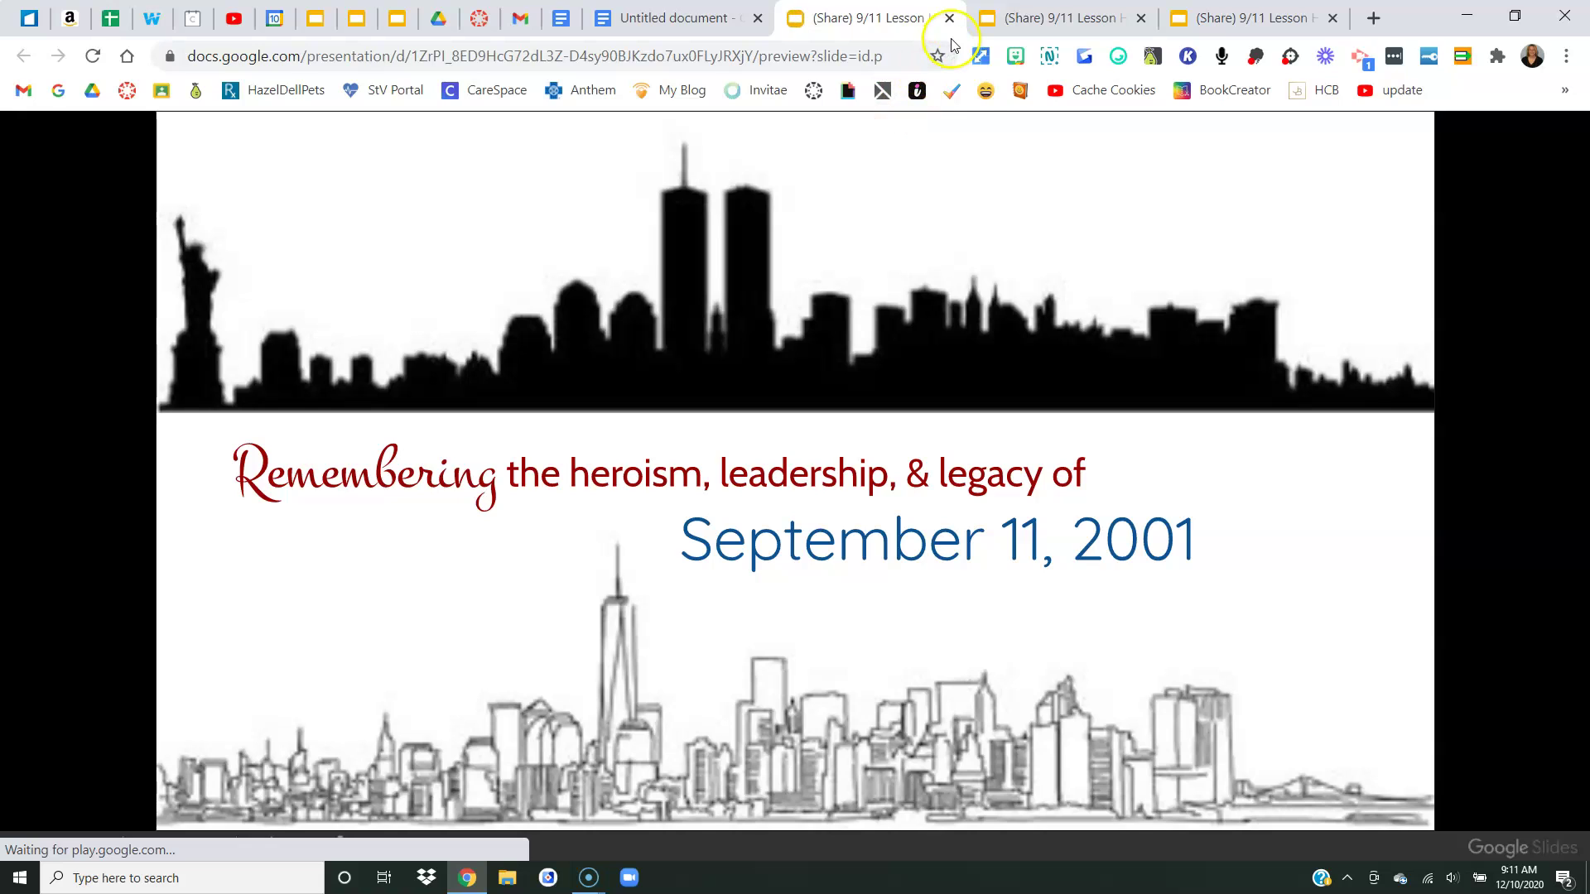
- Compare the /present and /preview versions of the 9/11 lesson across their tabs
click(1036, 20)
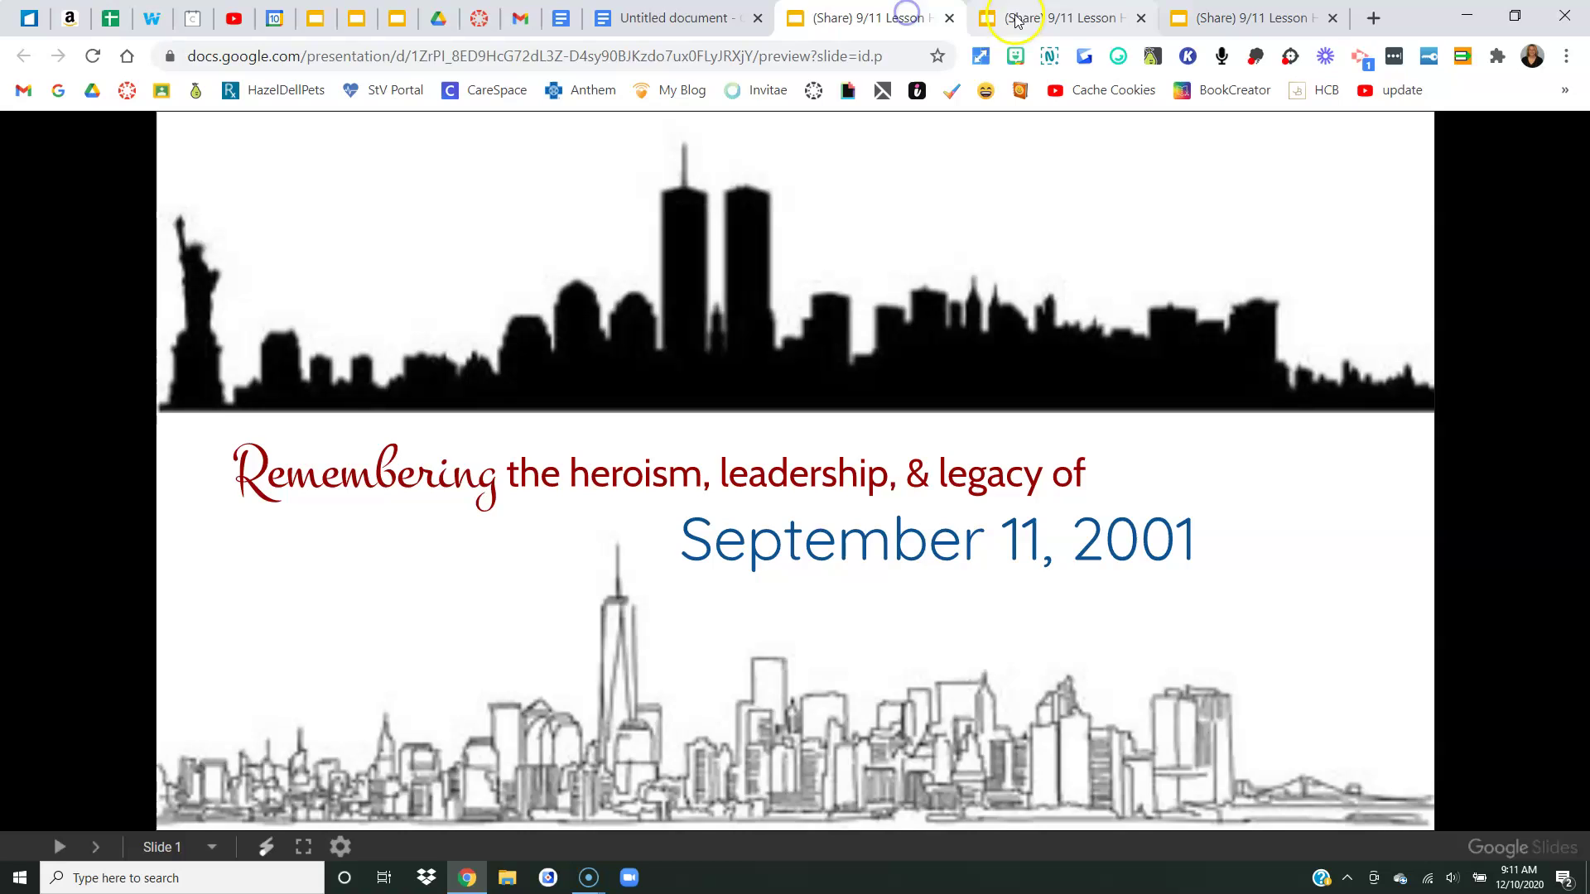
click(1019, 20)
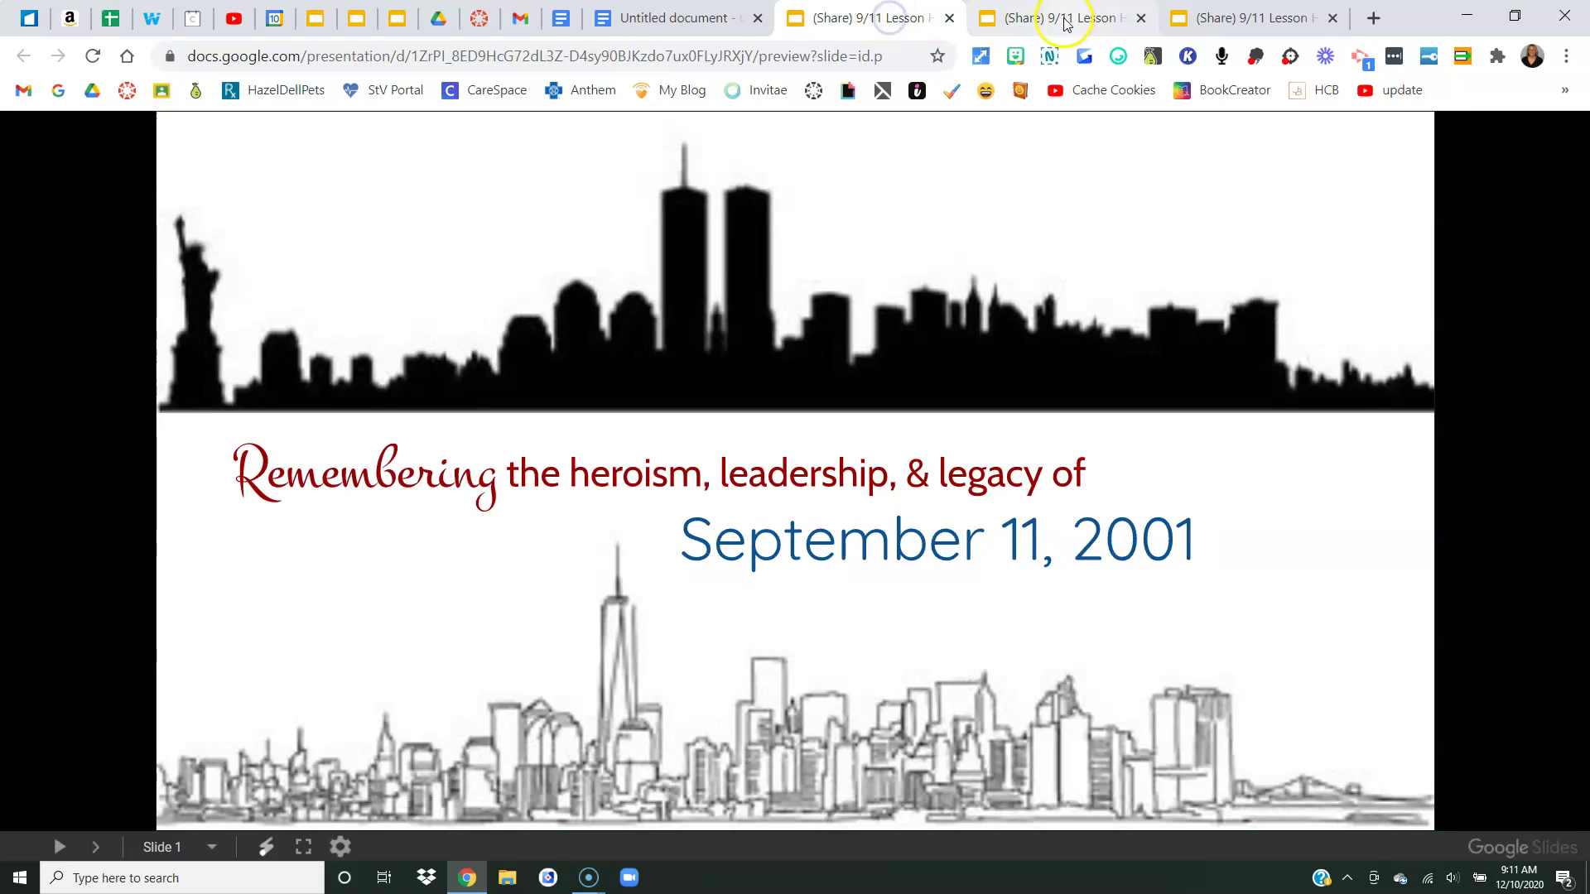
click(1065, 24)
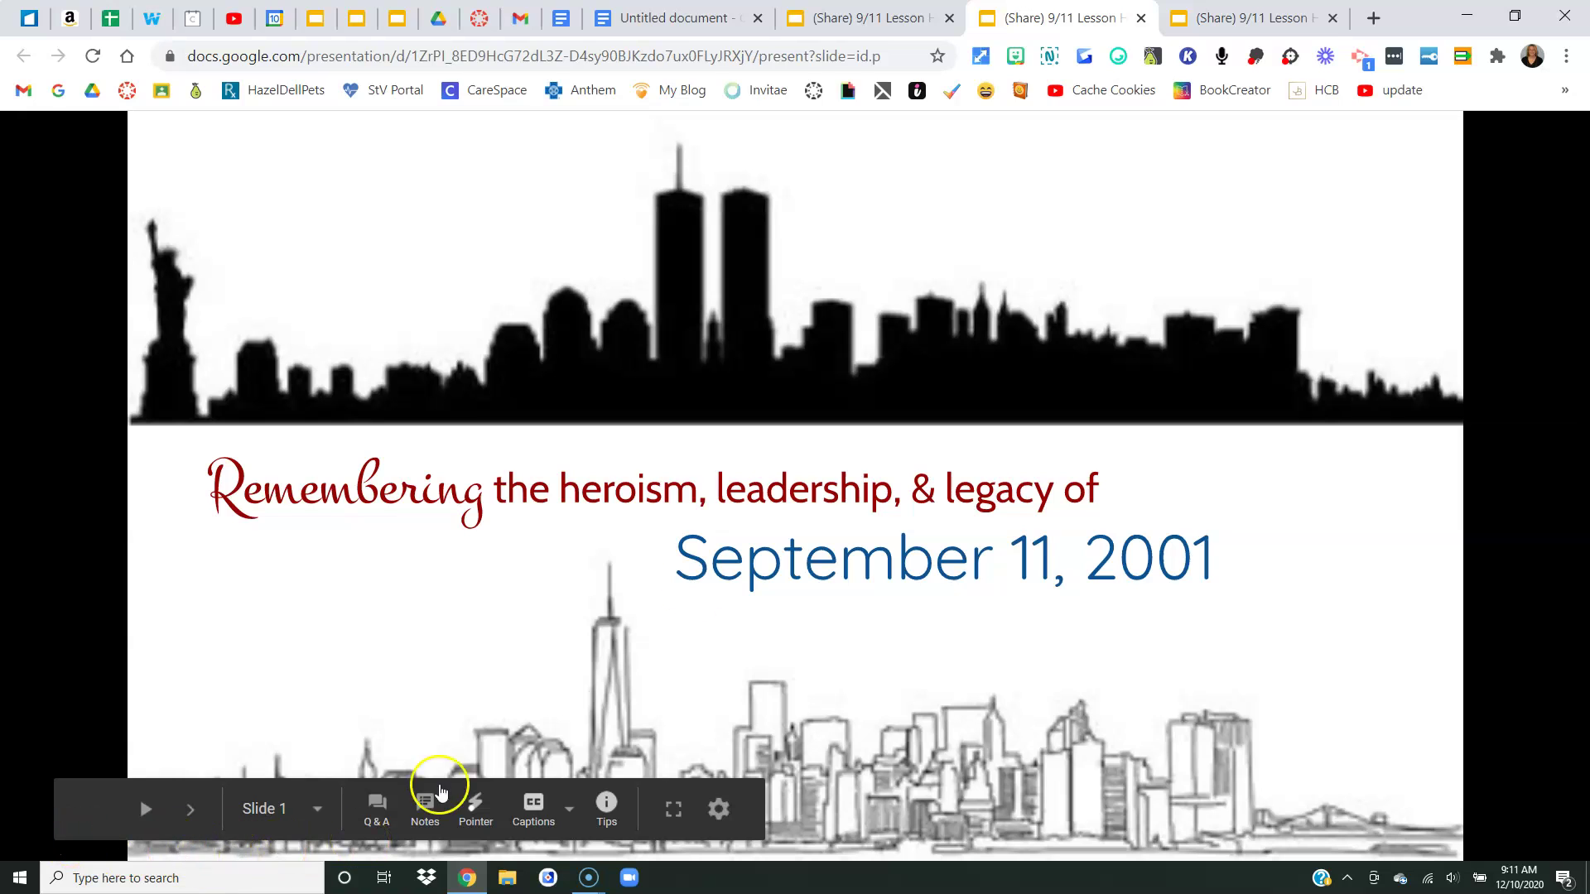
click(871, 22)
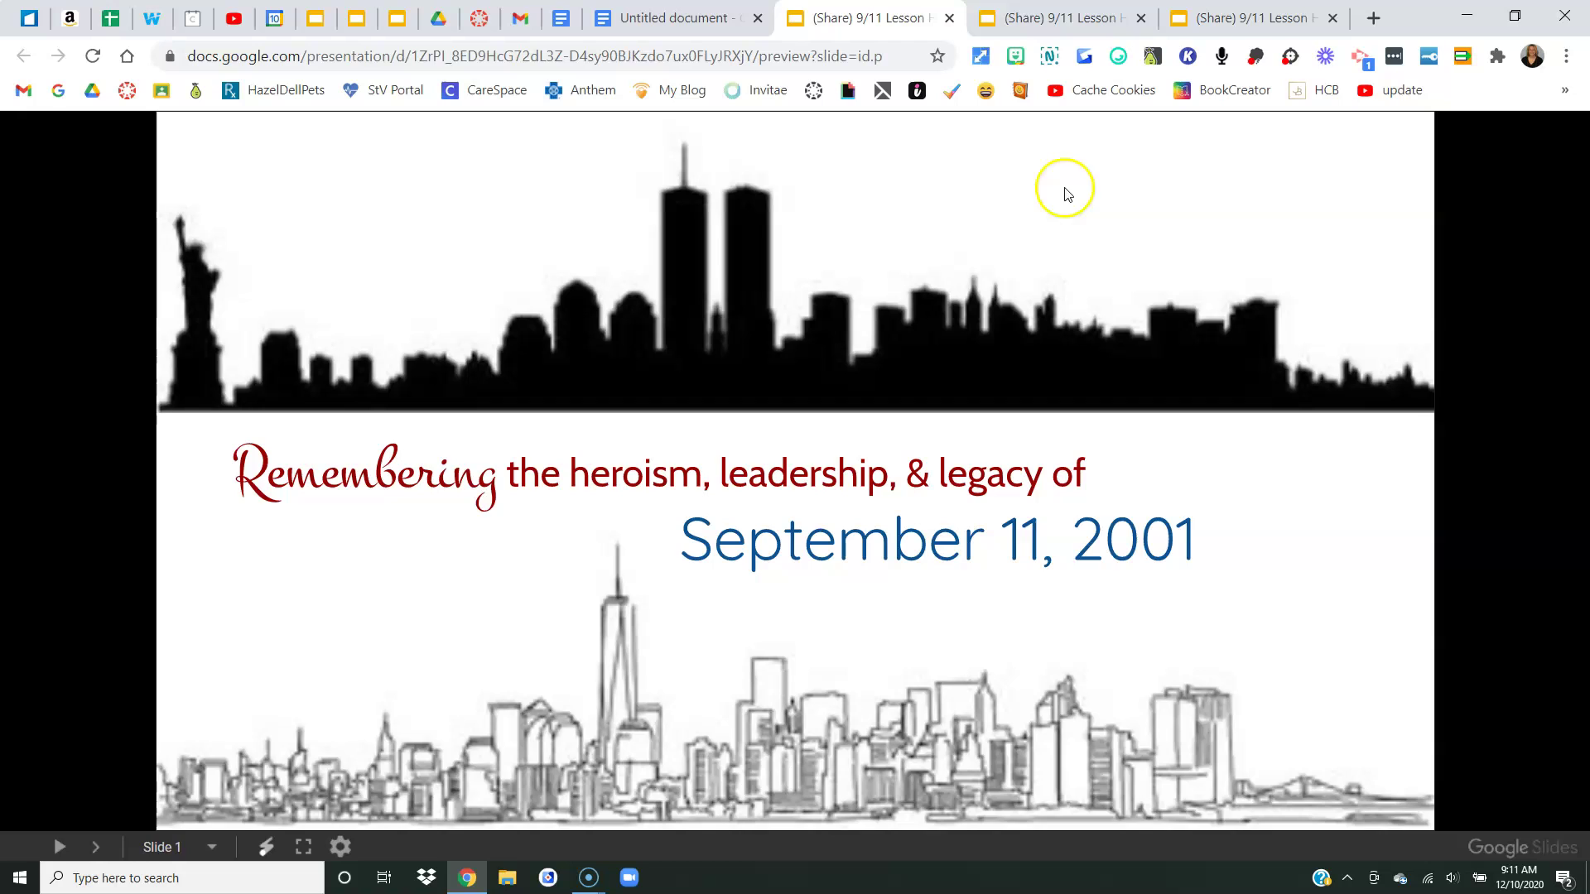
click(1027, 18)
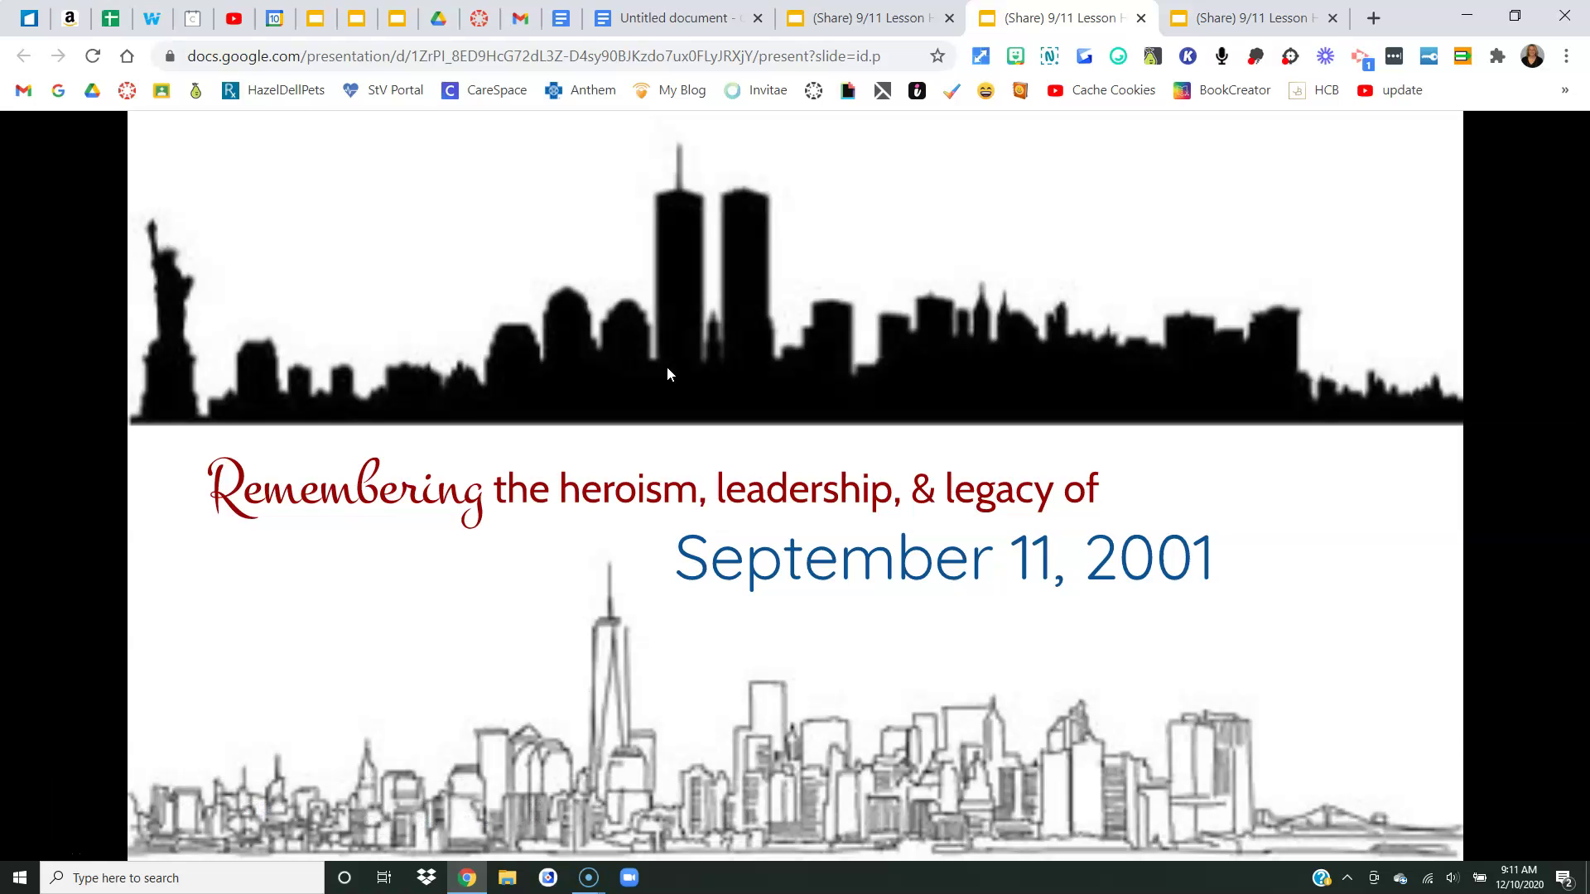
click(861, 10)
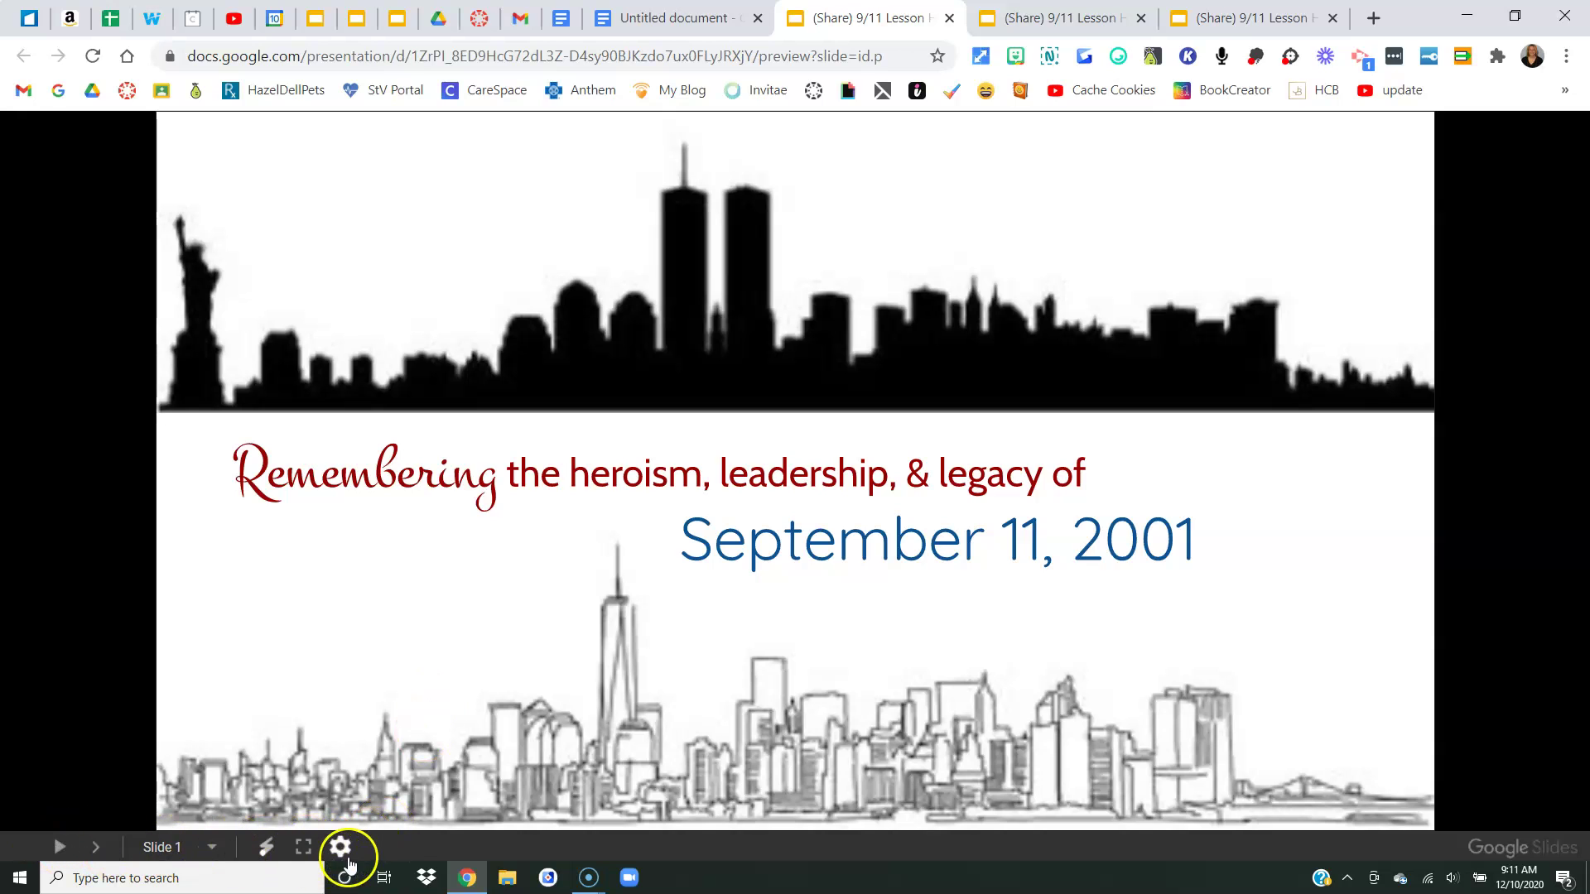
click(1004, 21)
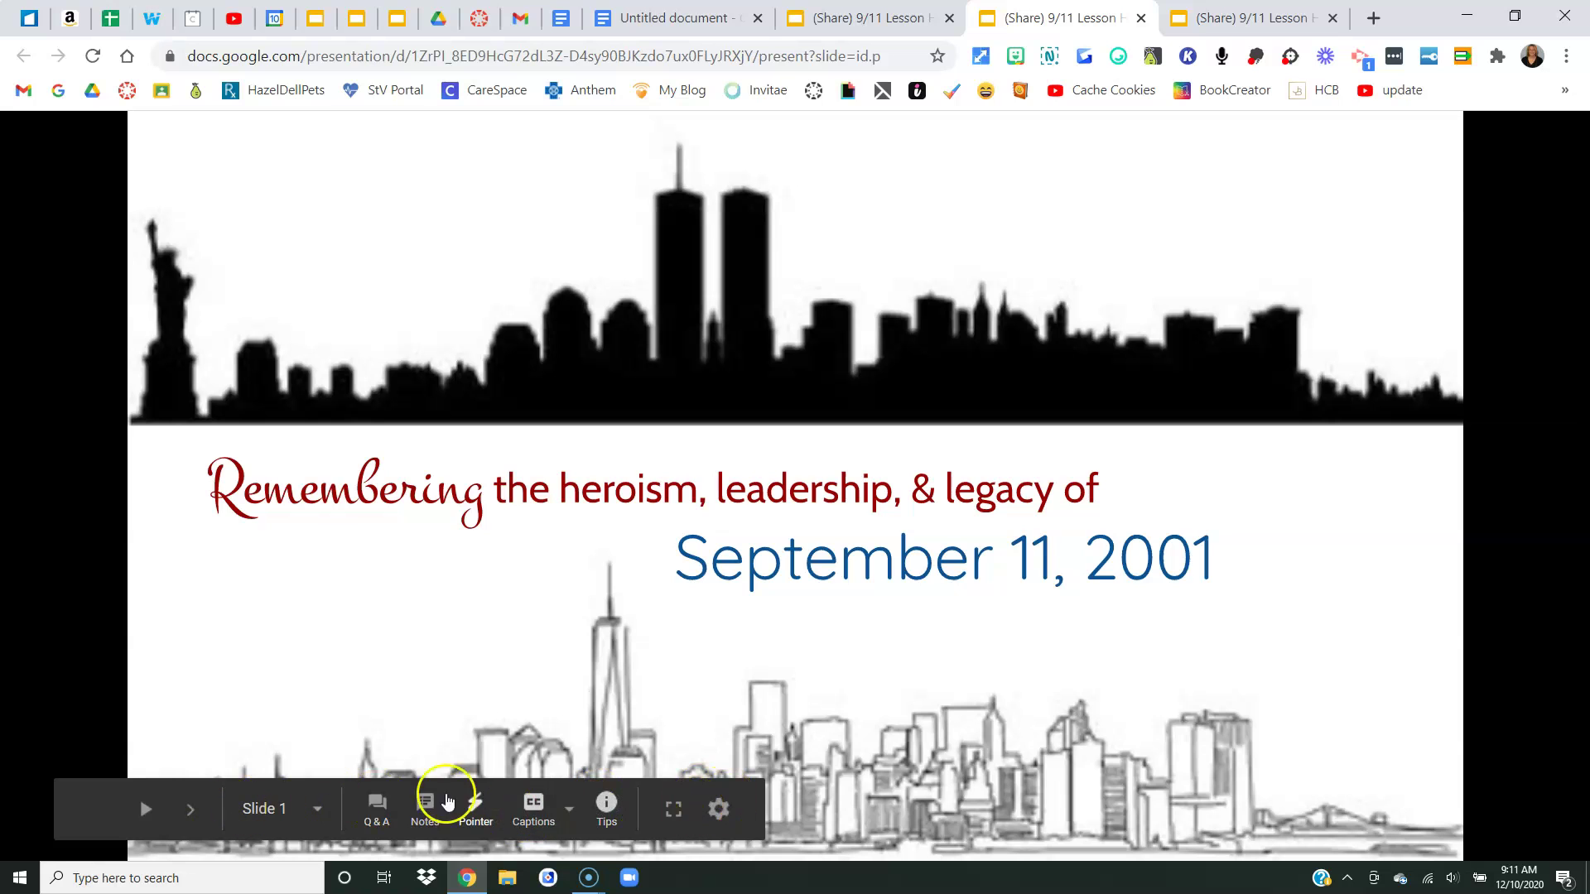
- Advance the /present version through the flight map to the questions slide, then return to /preview
click(941, 736)
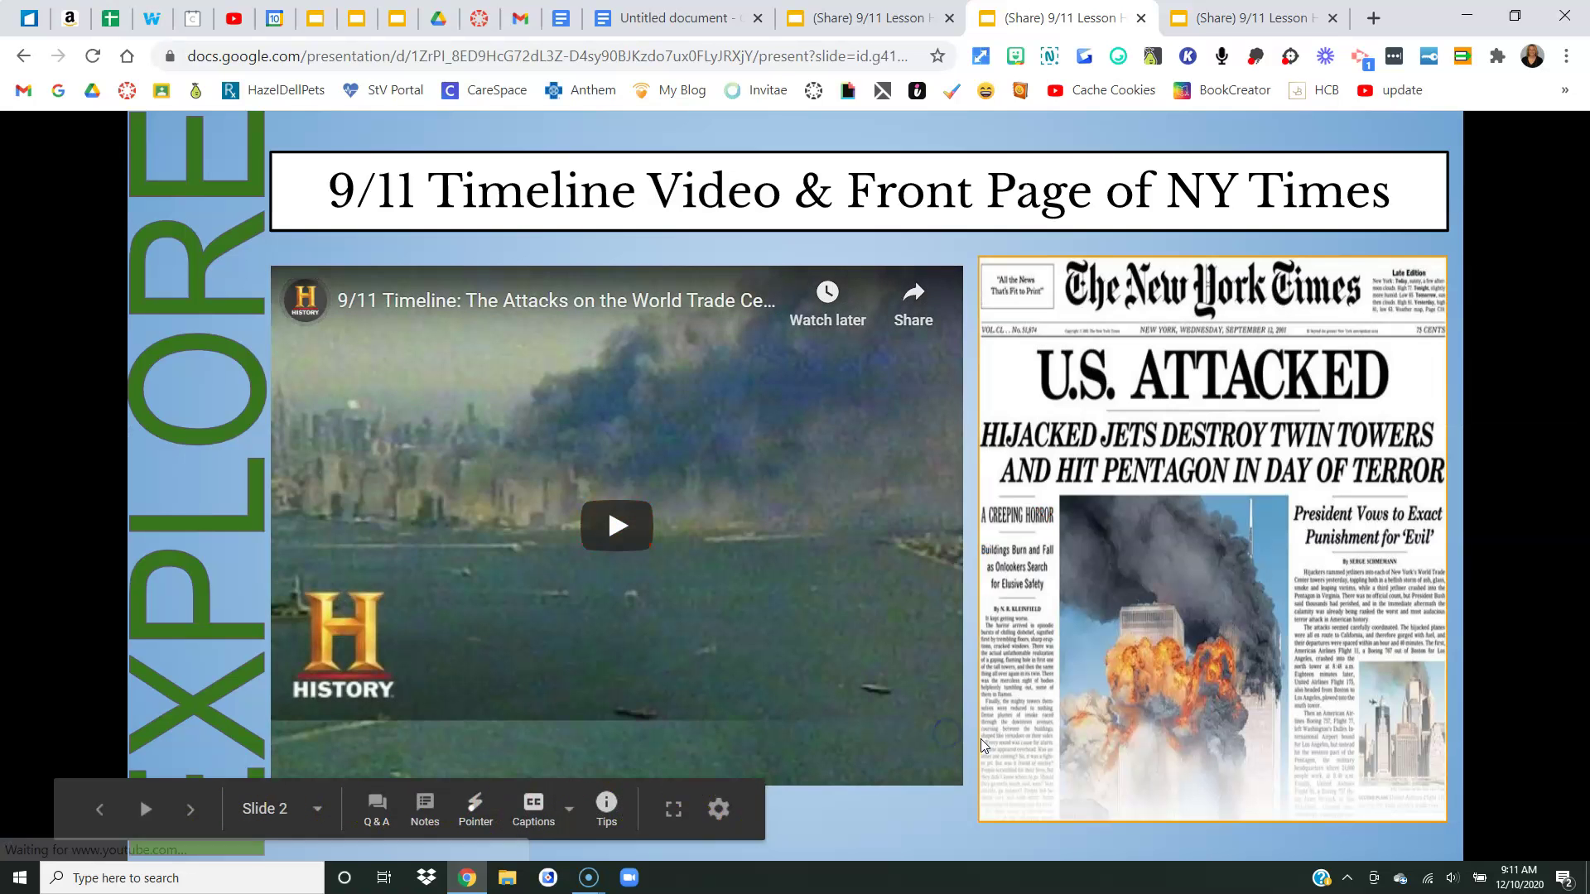
click(985, 748)
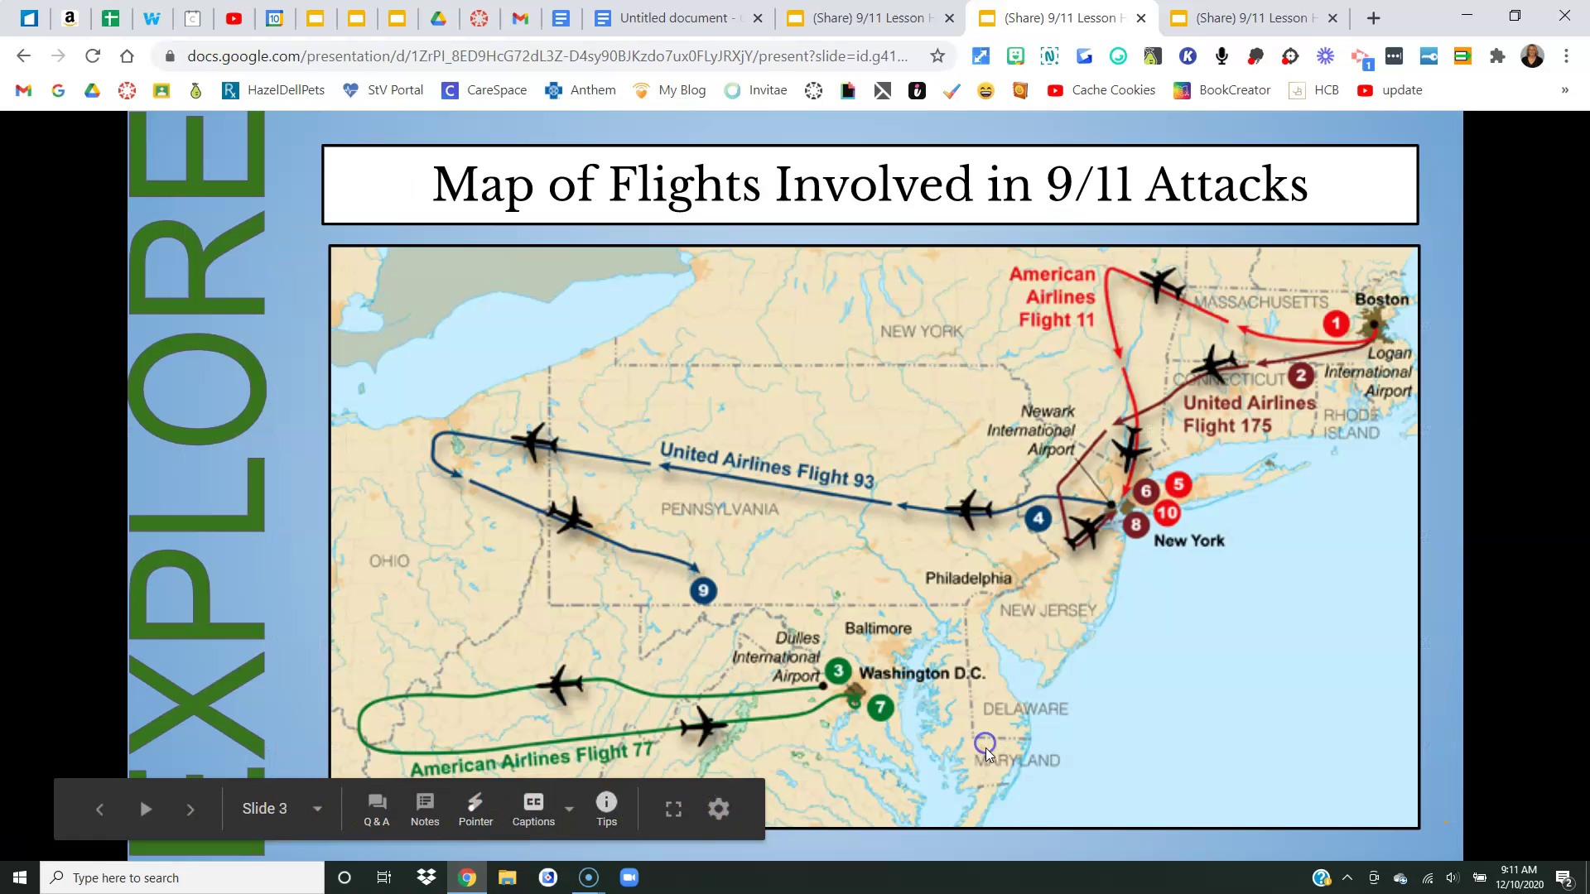
click(1449, 793)
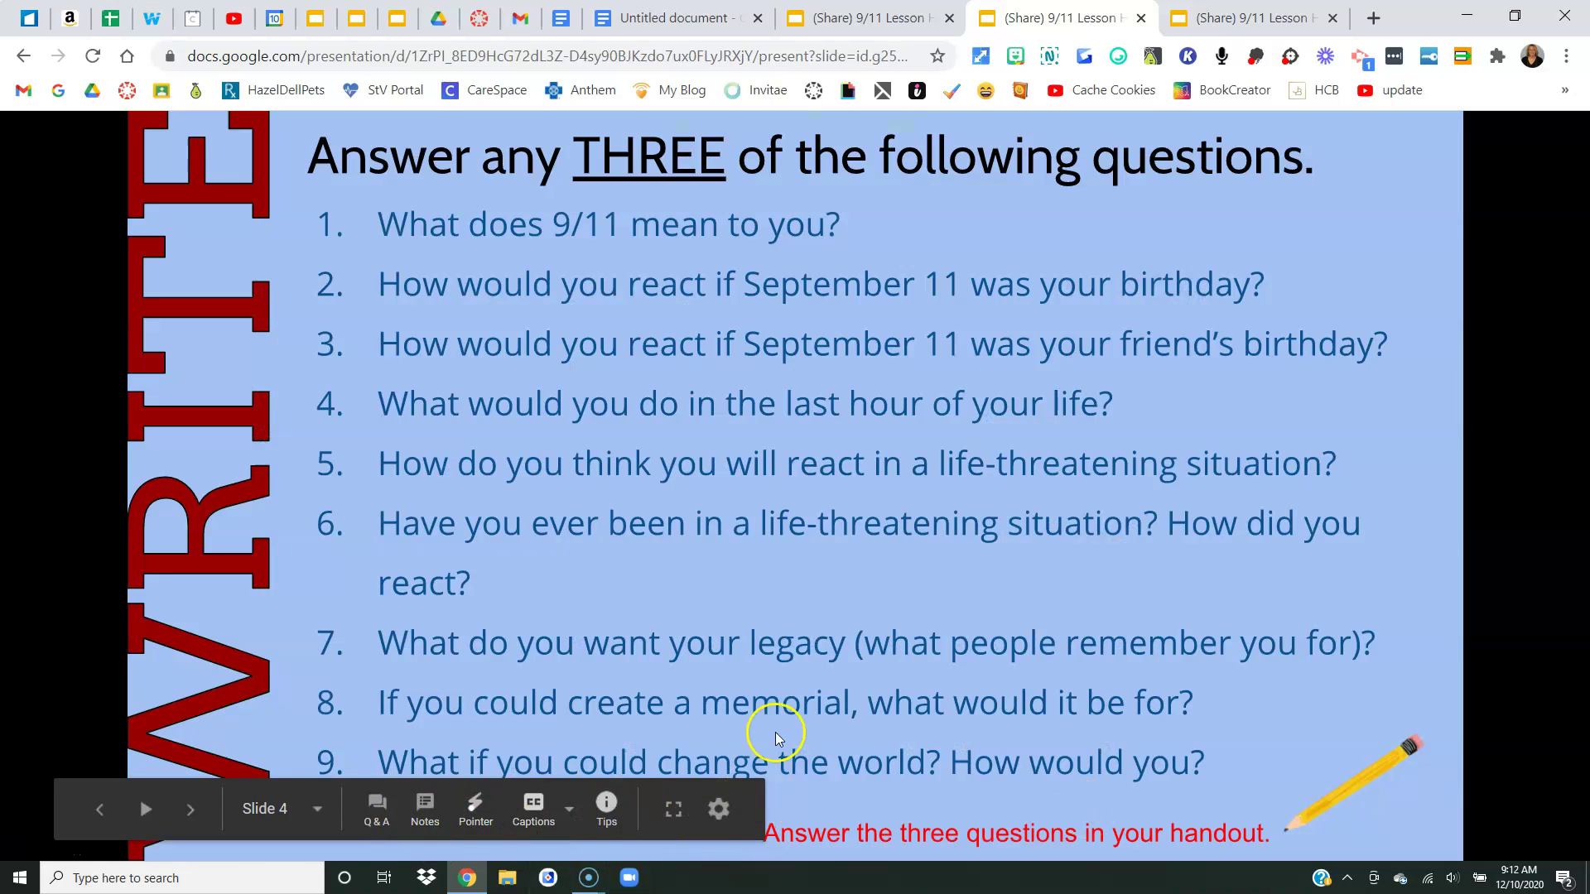
click(881, 19)
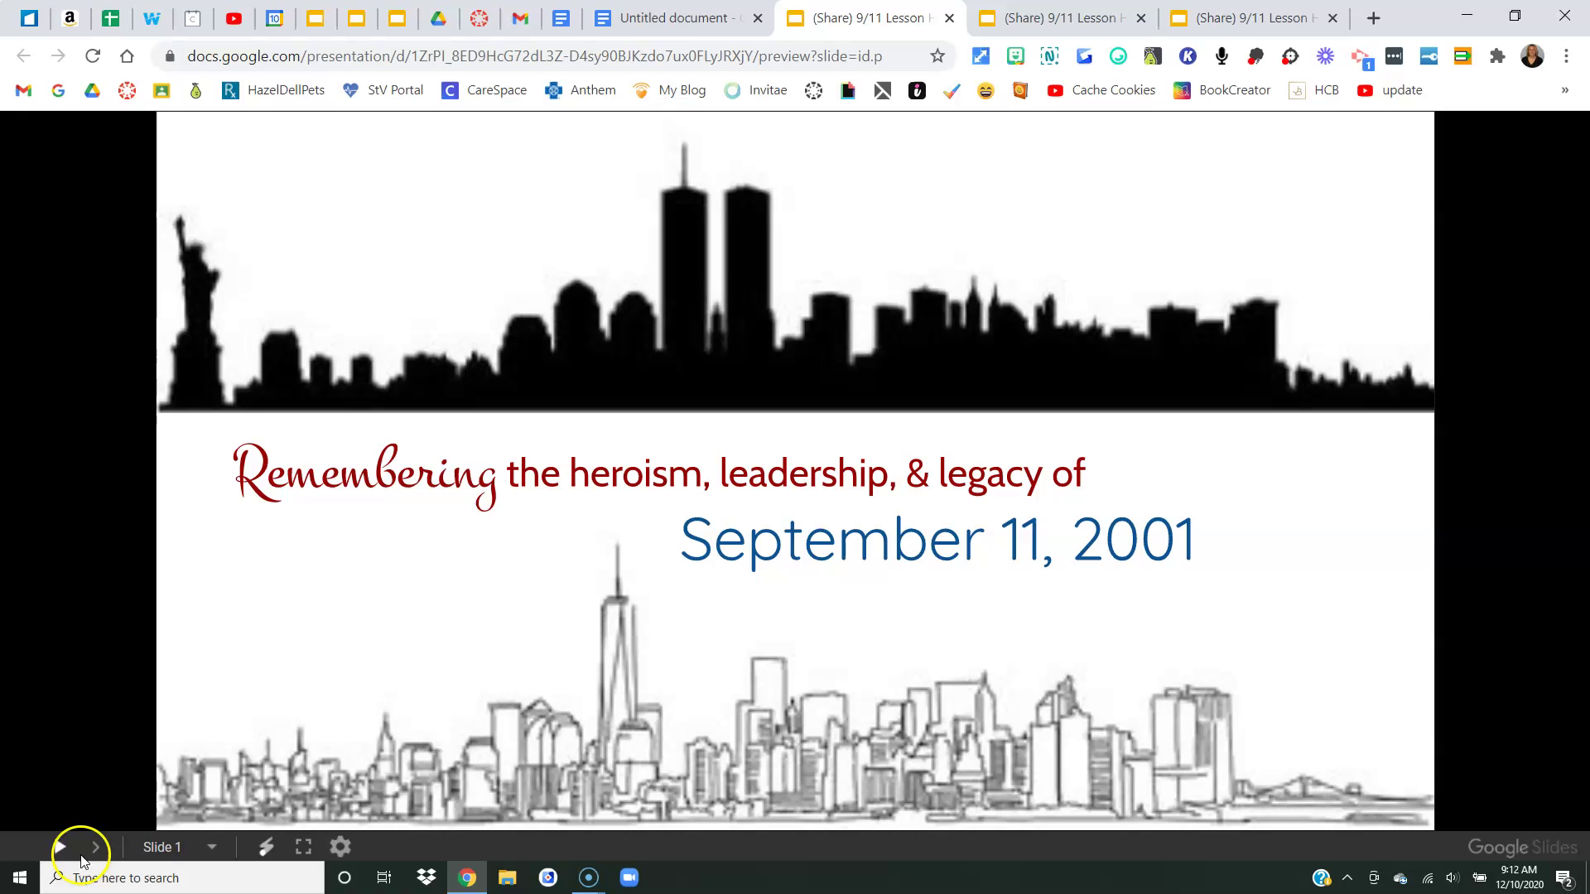
click(674, 17)
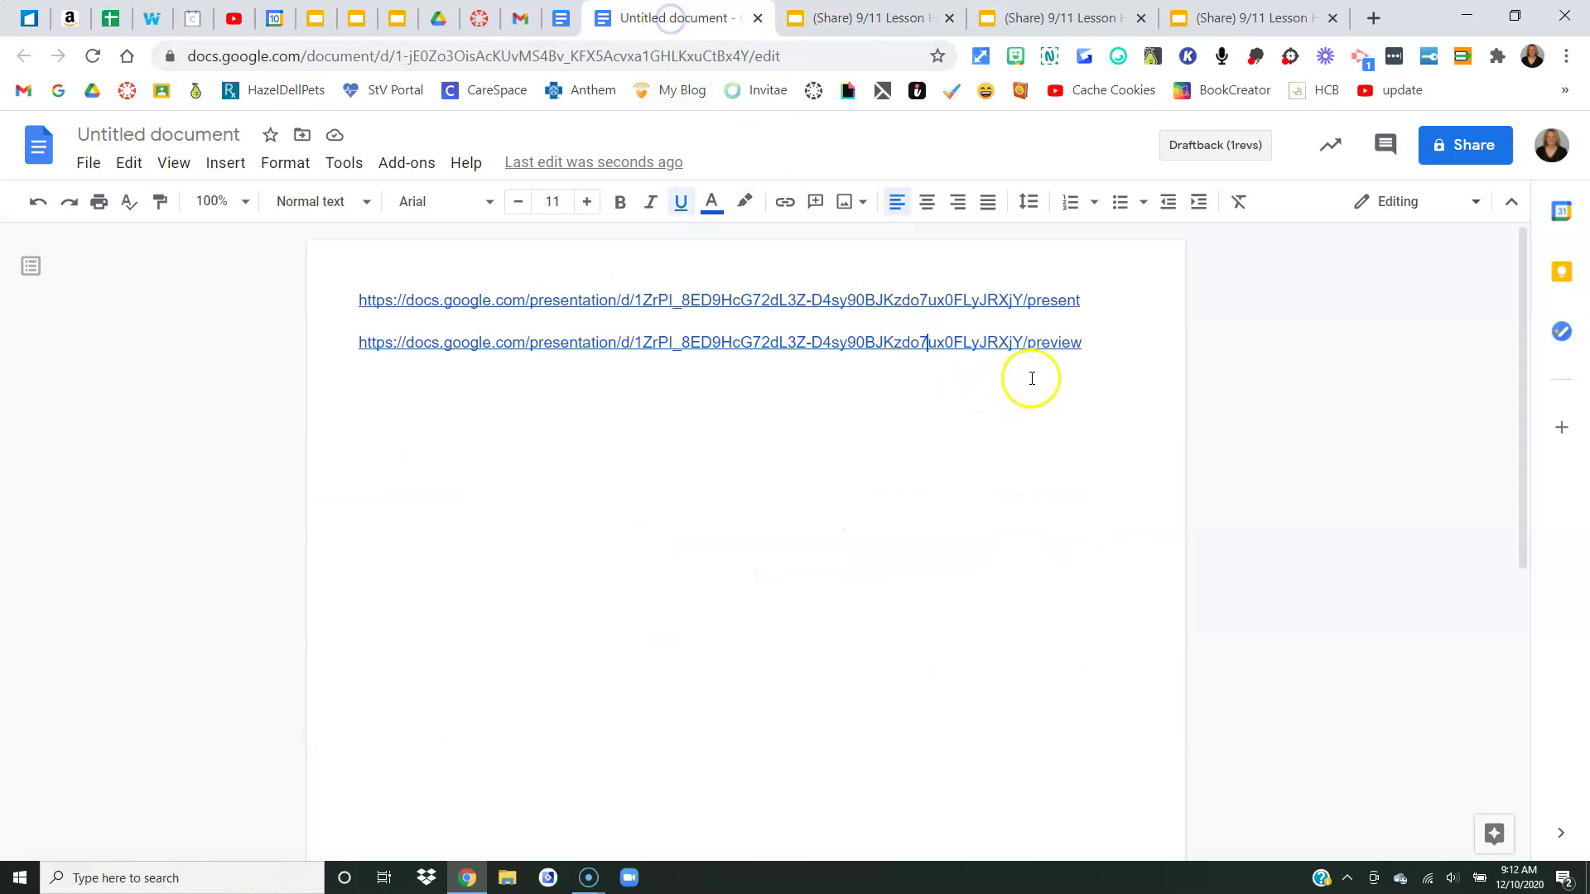
click(1059, 343)
double_click(1057, 343)
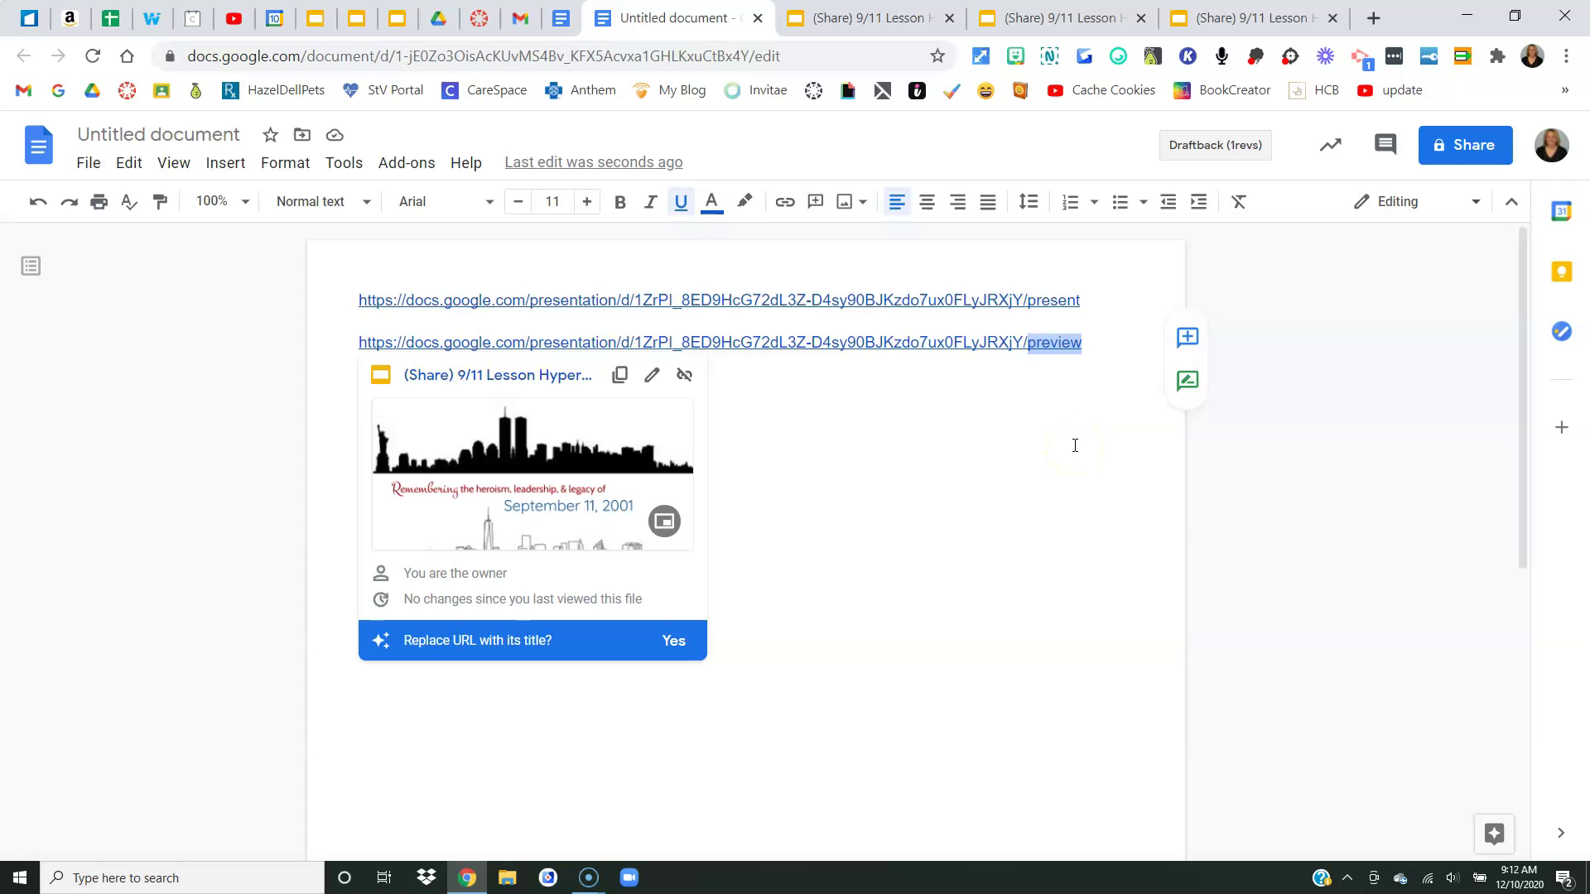
click(970, 424)
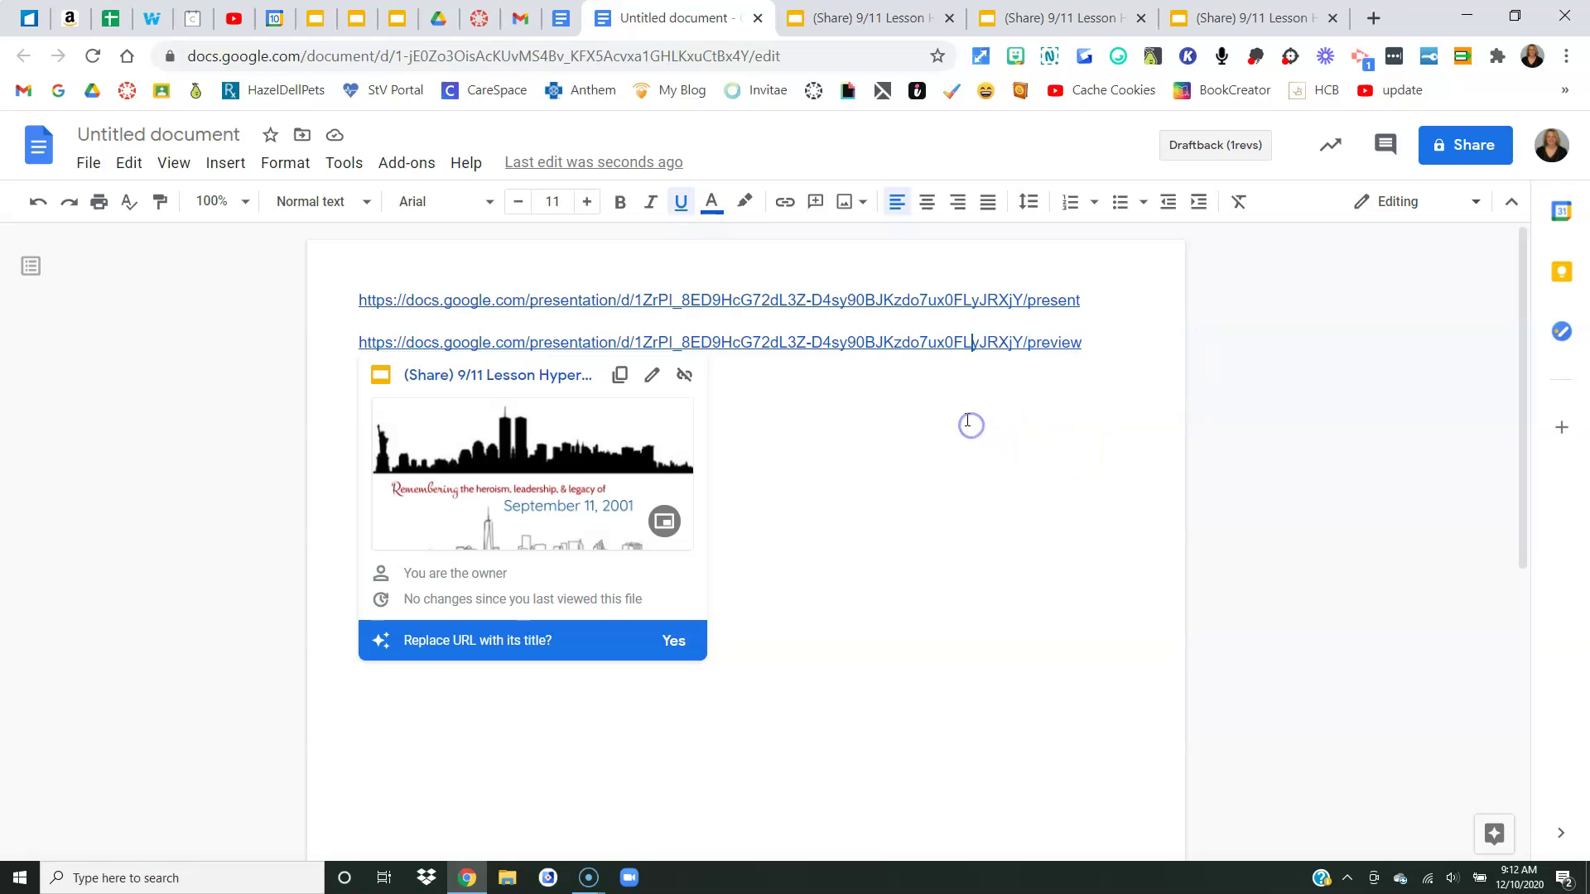
drag(1084, 342, 358, 335)
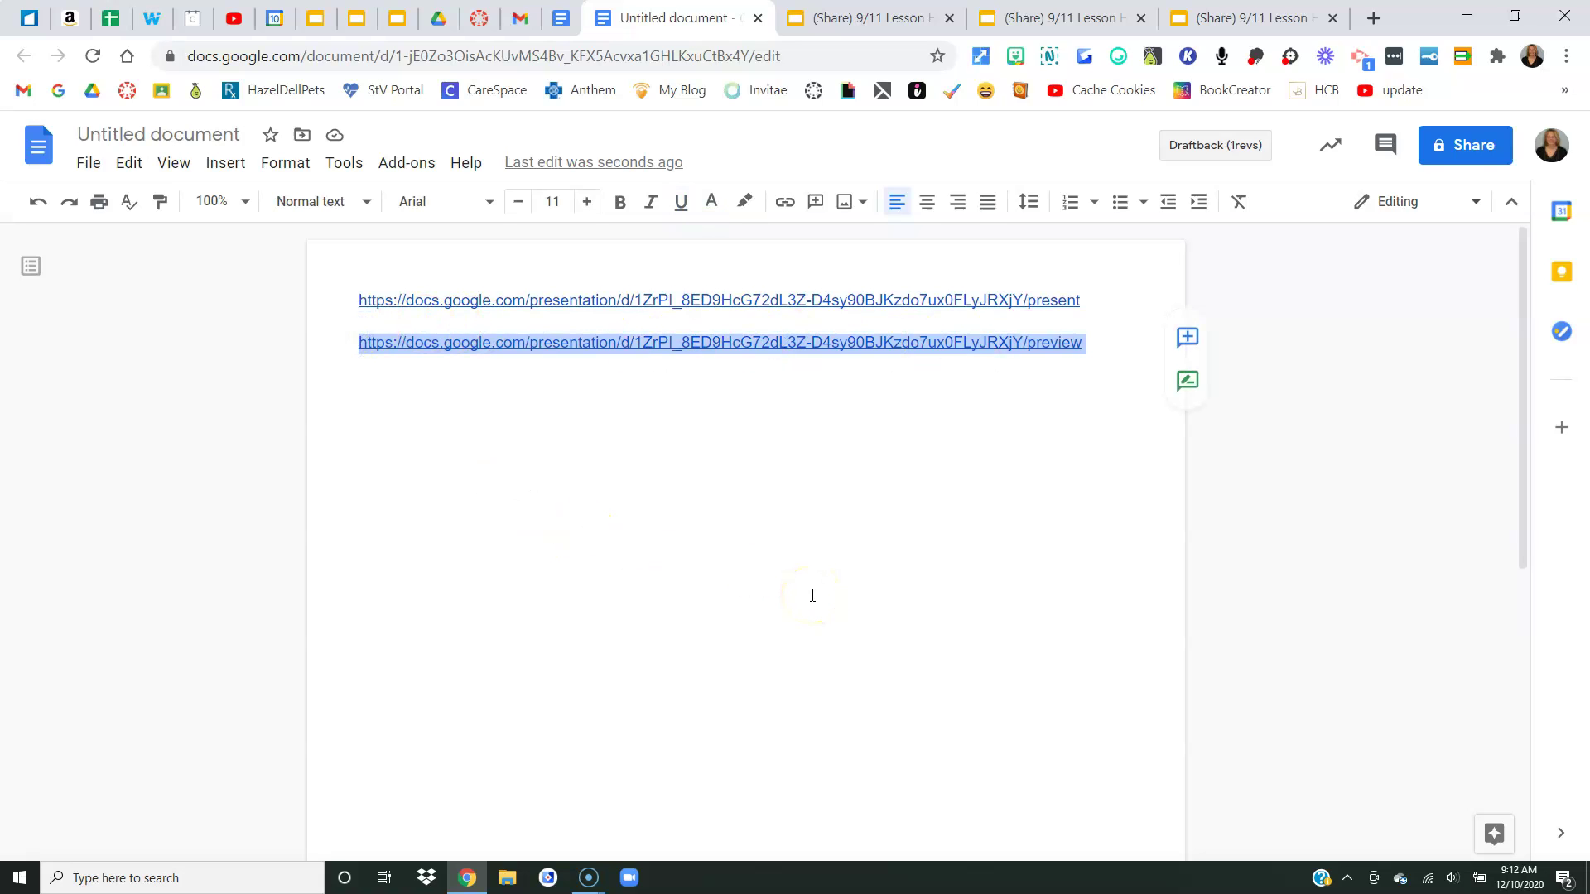
click(852, 17)
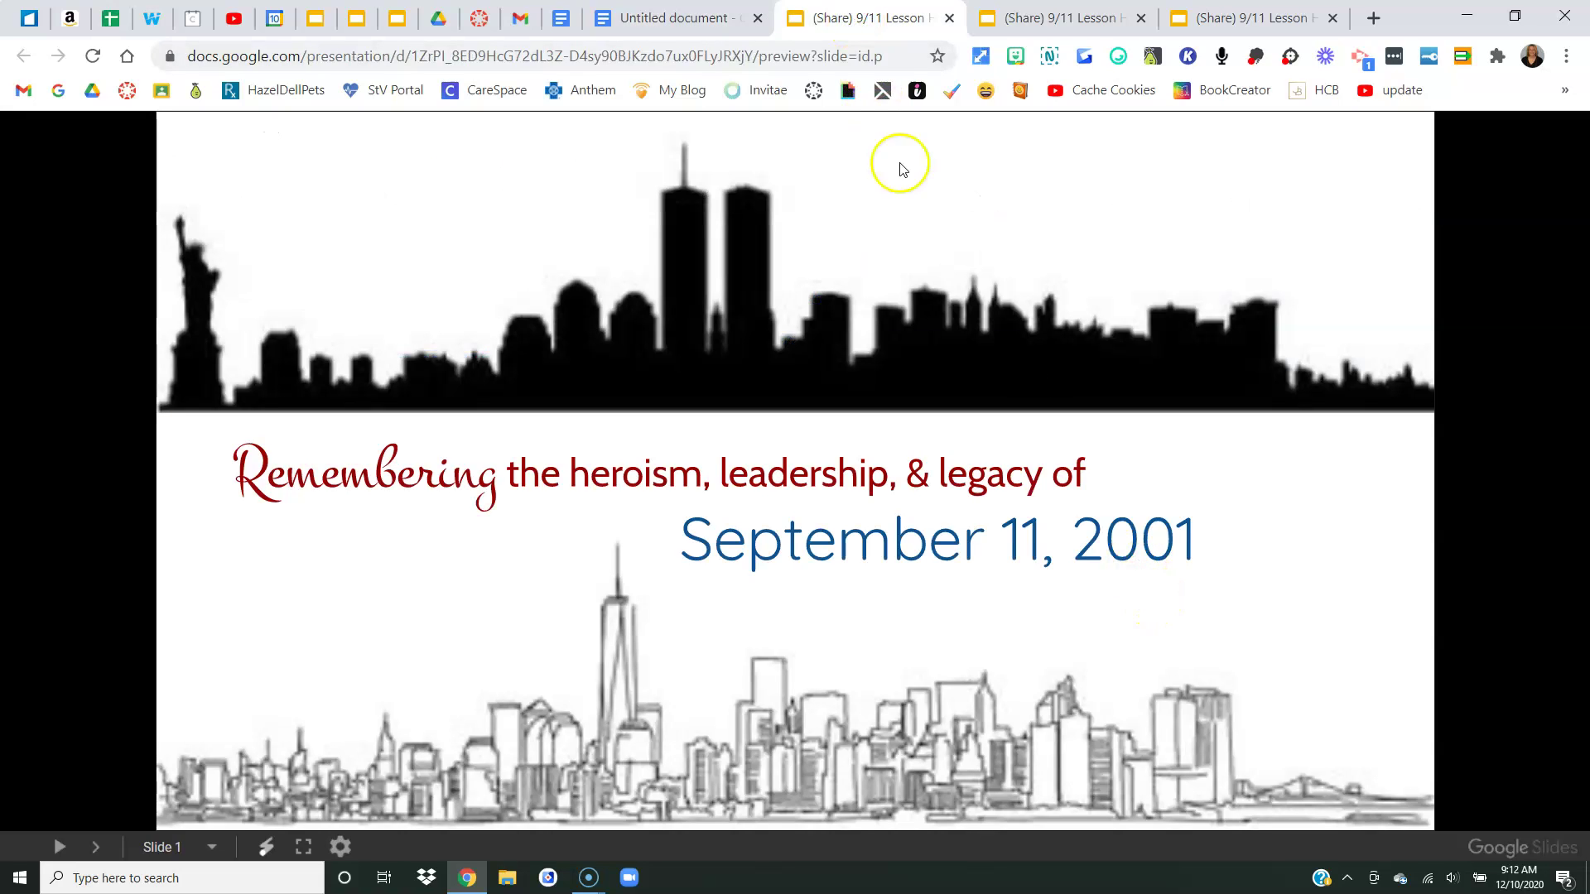
click(710, 18)
click(929, 464)
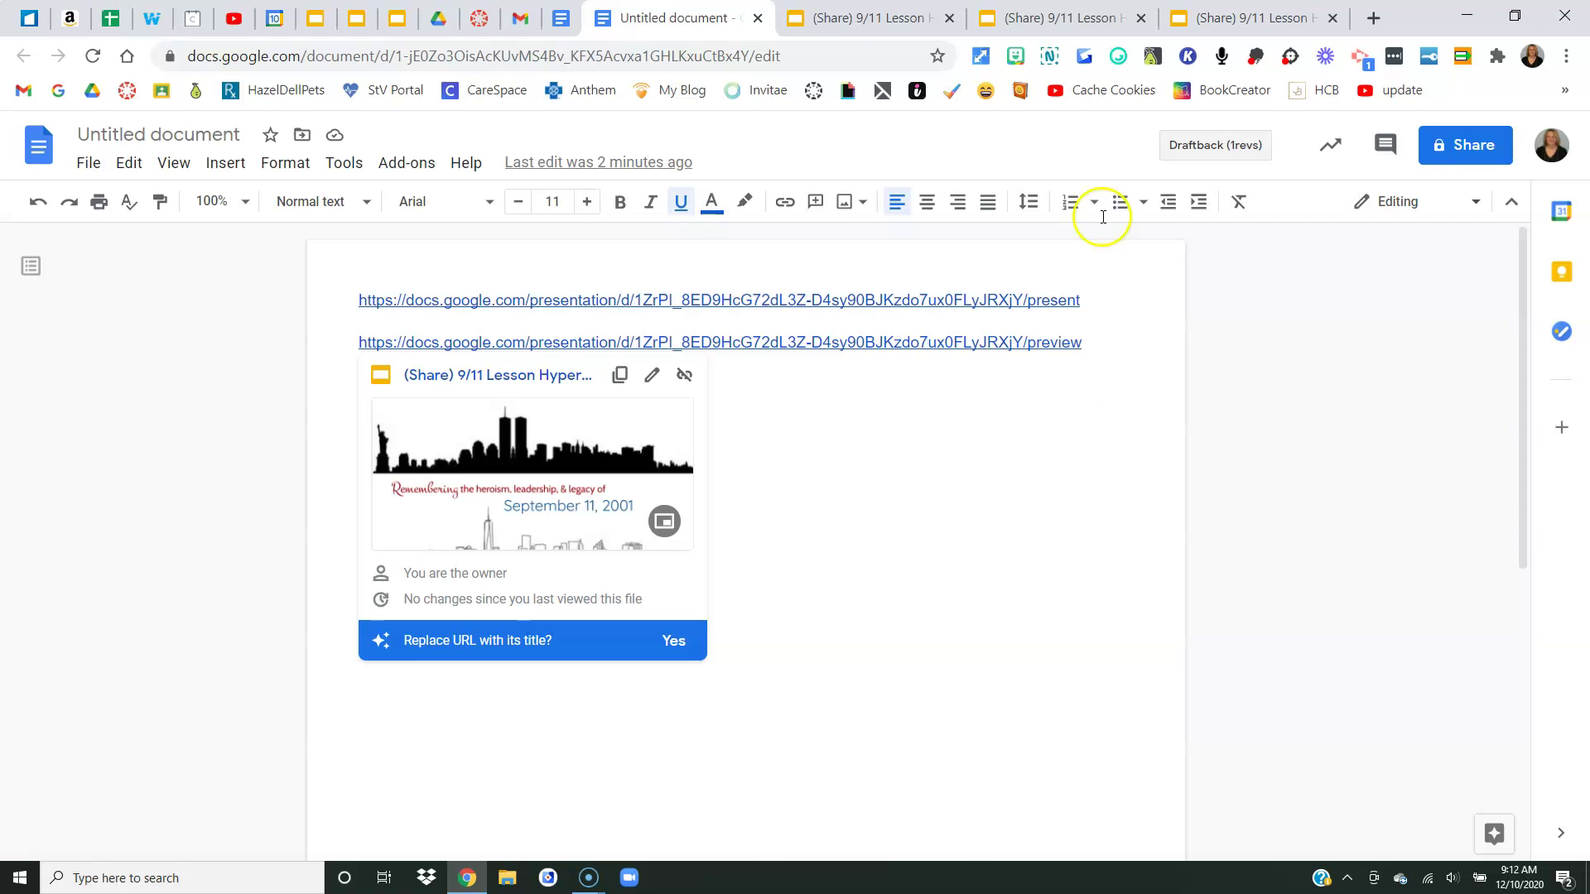
click(865, 17)
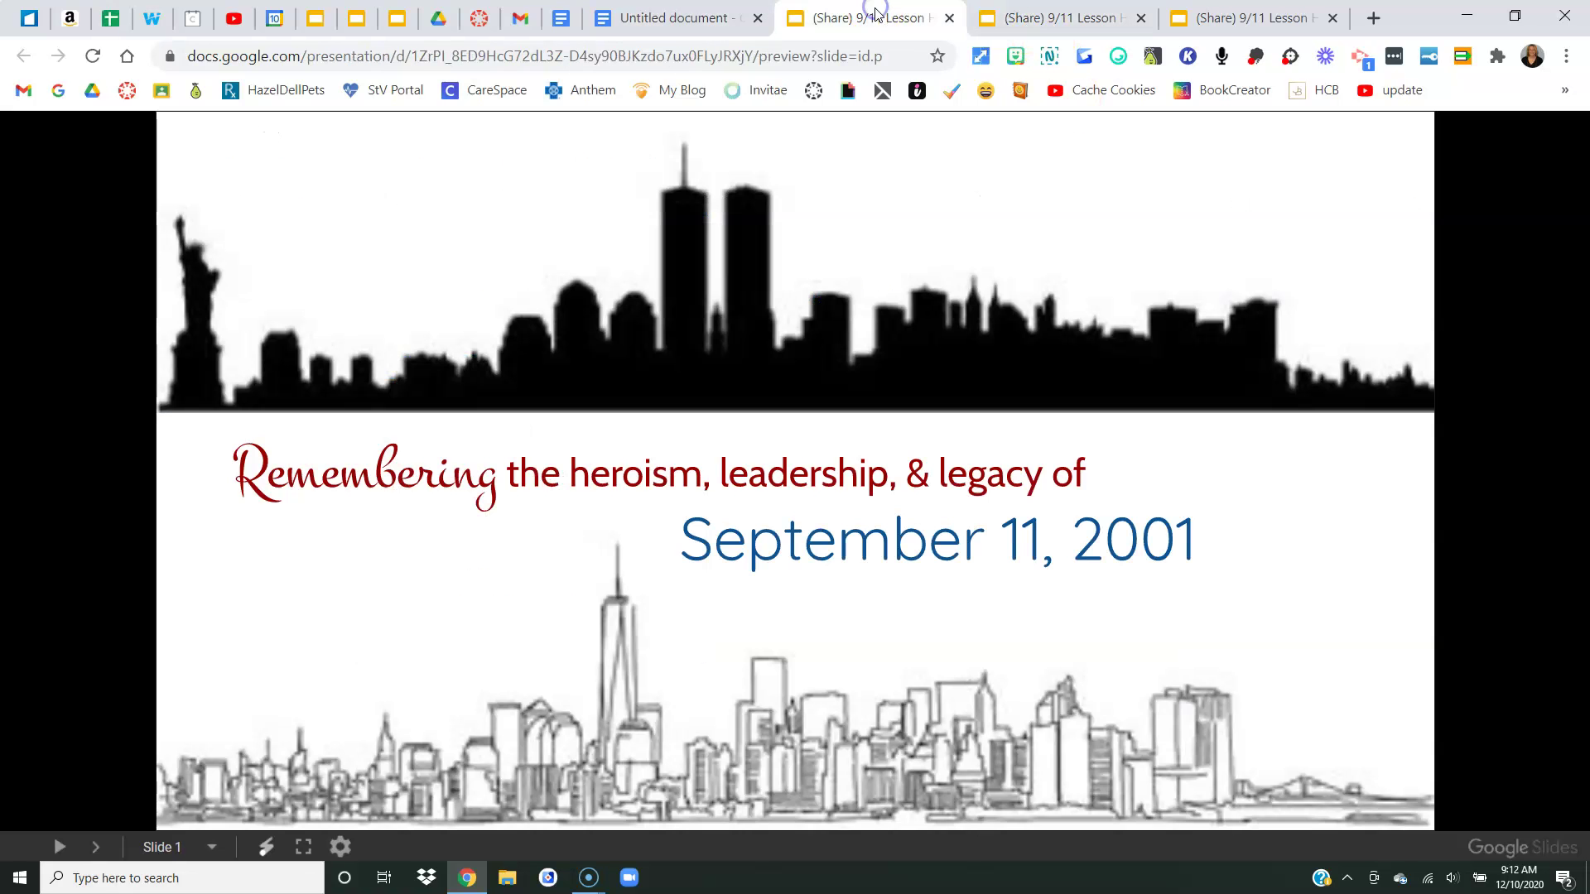
click(1214, 588)
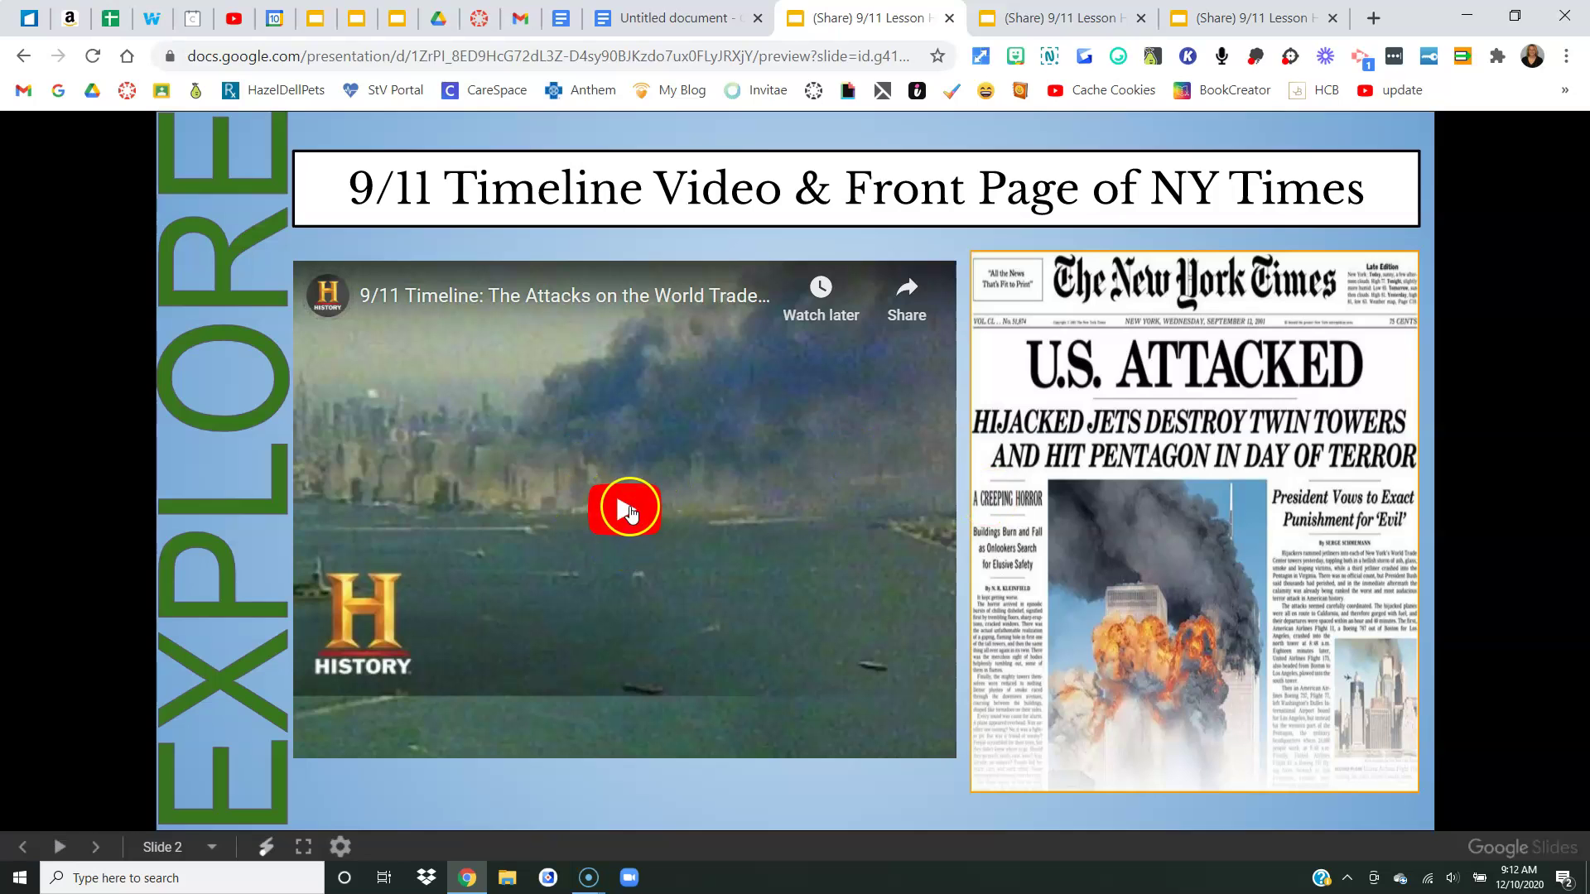
click(943, 792)
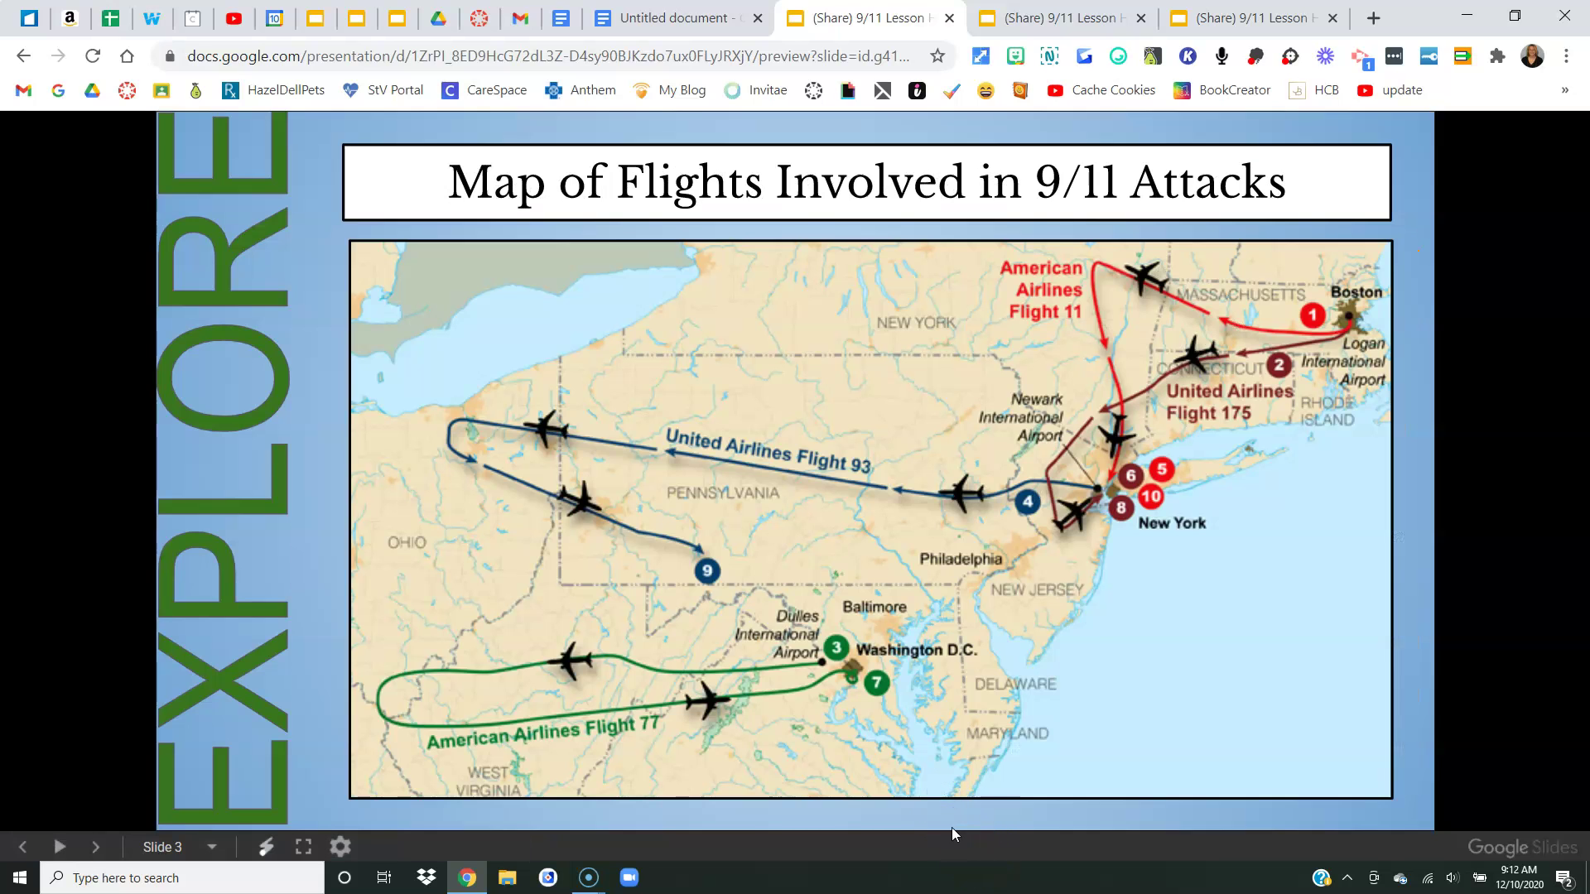
click(973, 815)
click(975, 813)
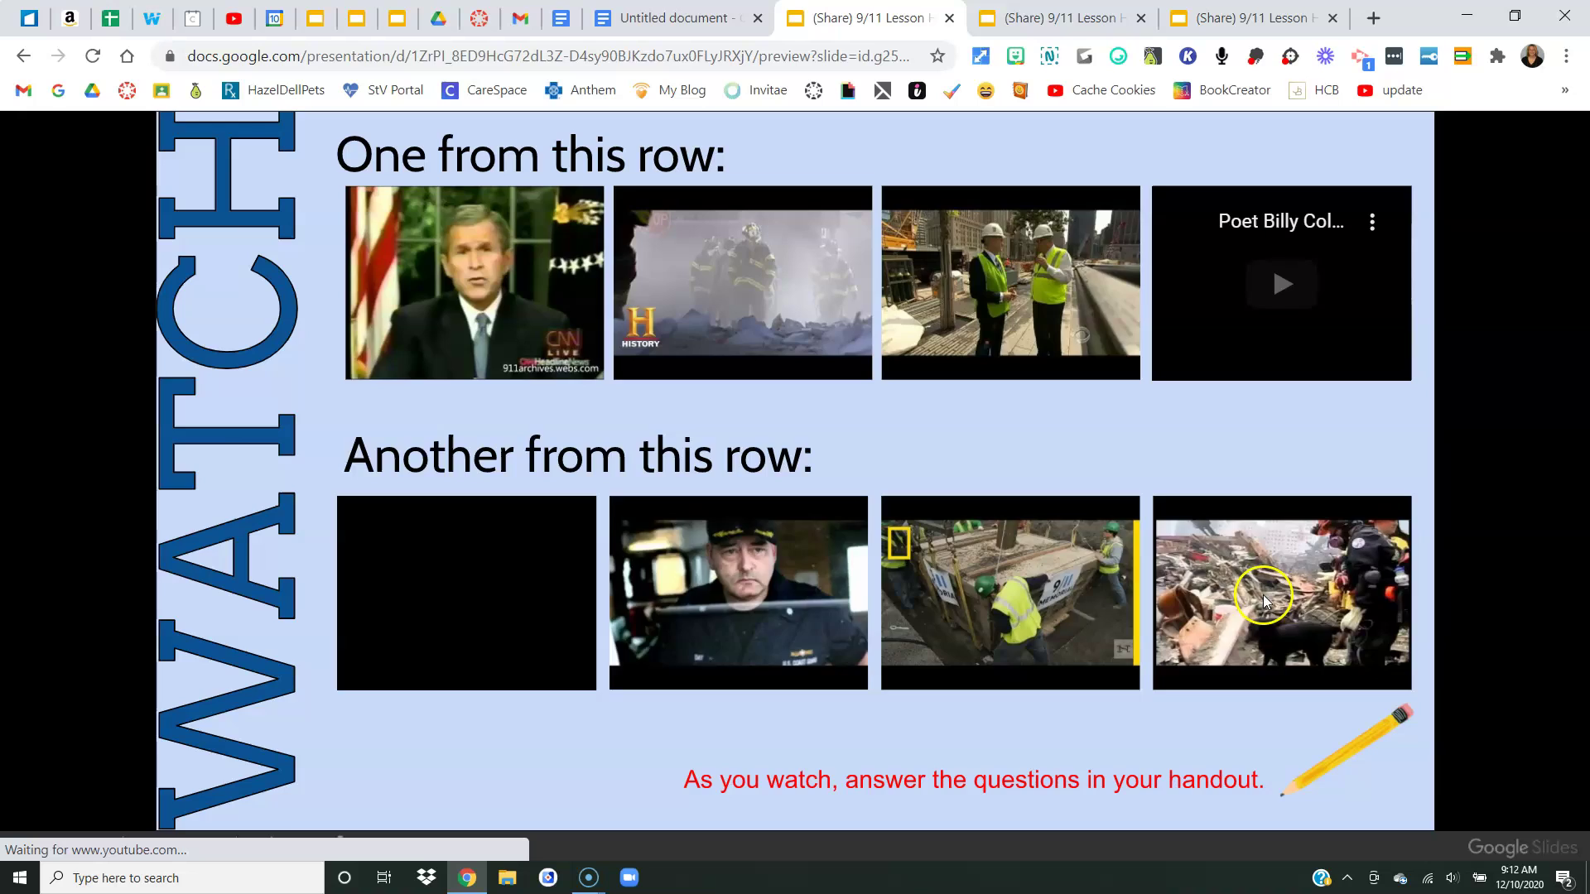
click(1394, 809)
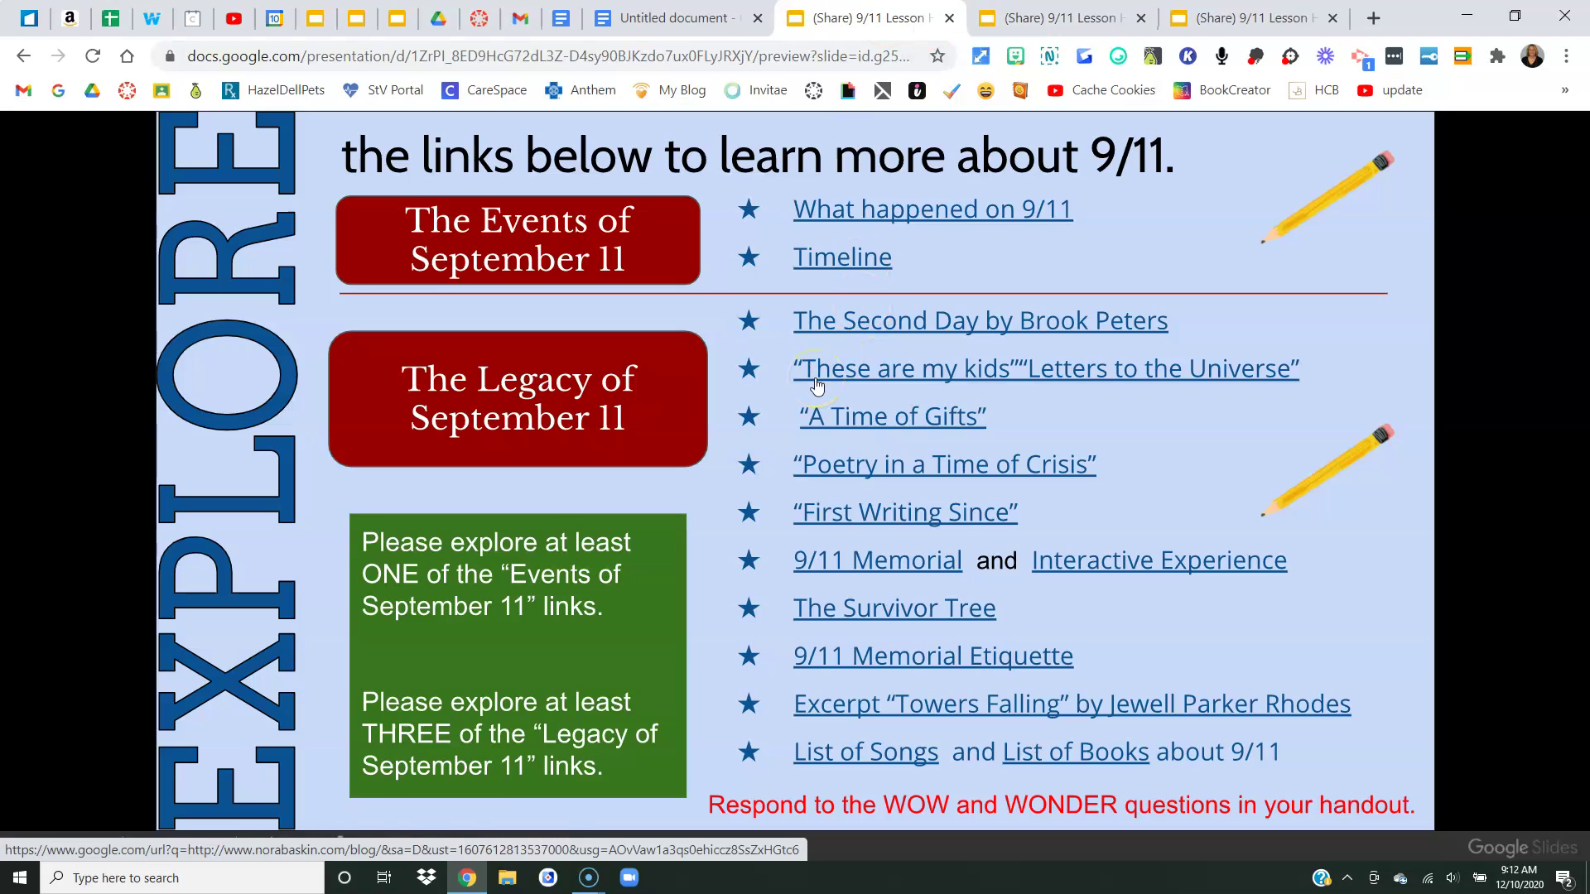
click(687, 18)
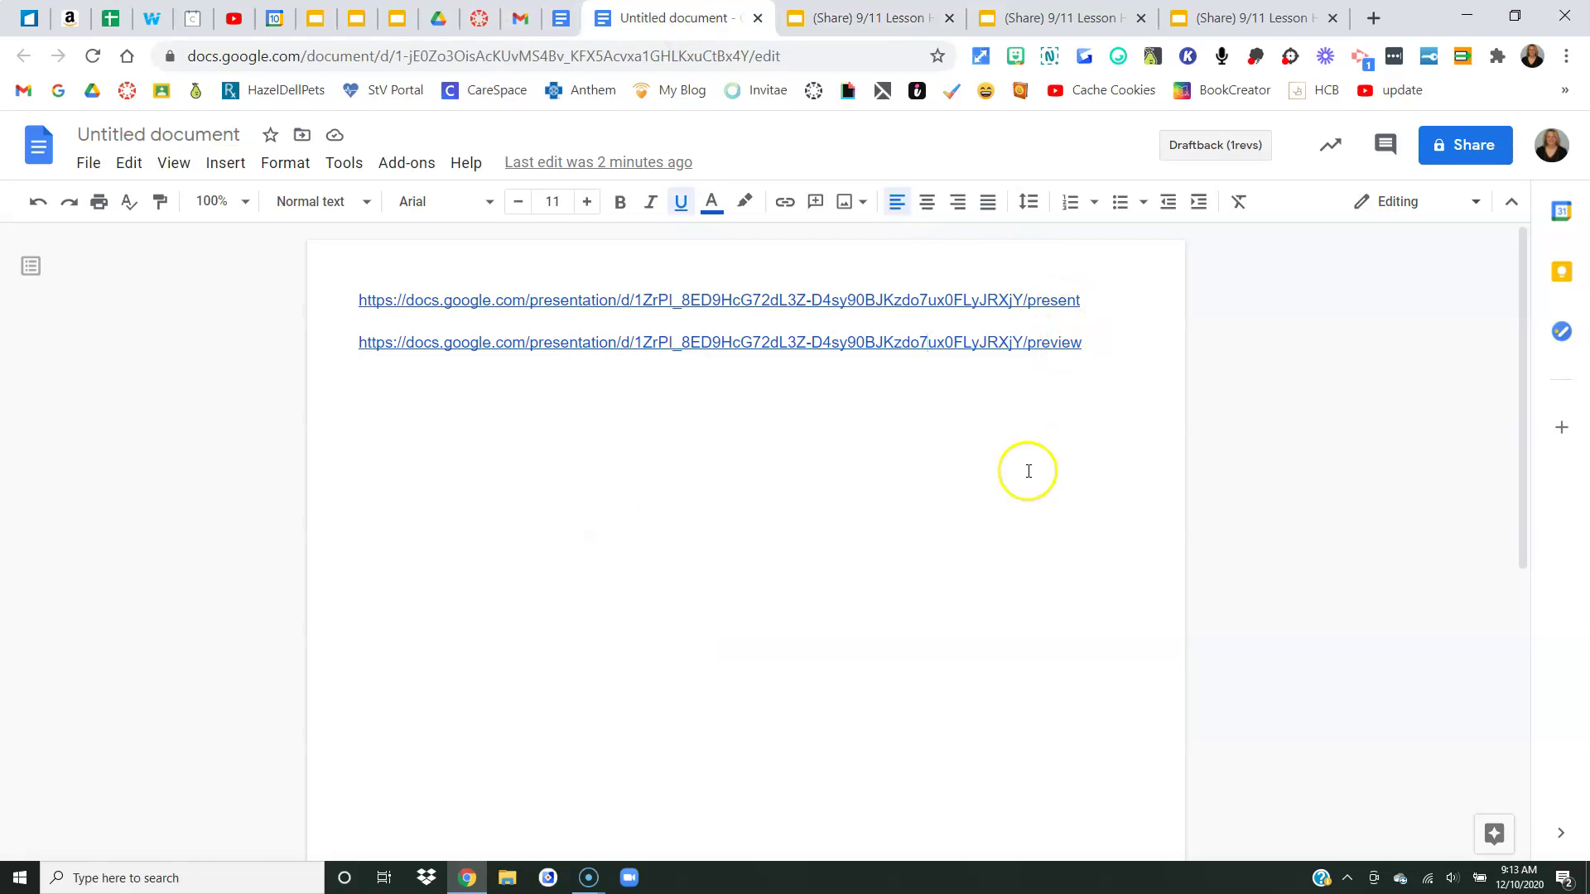